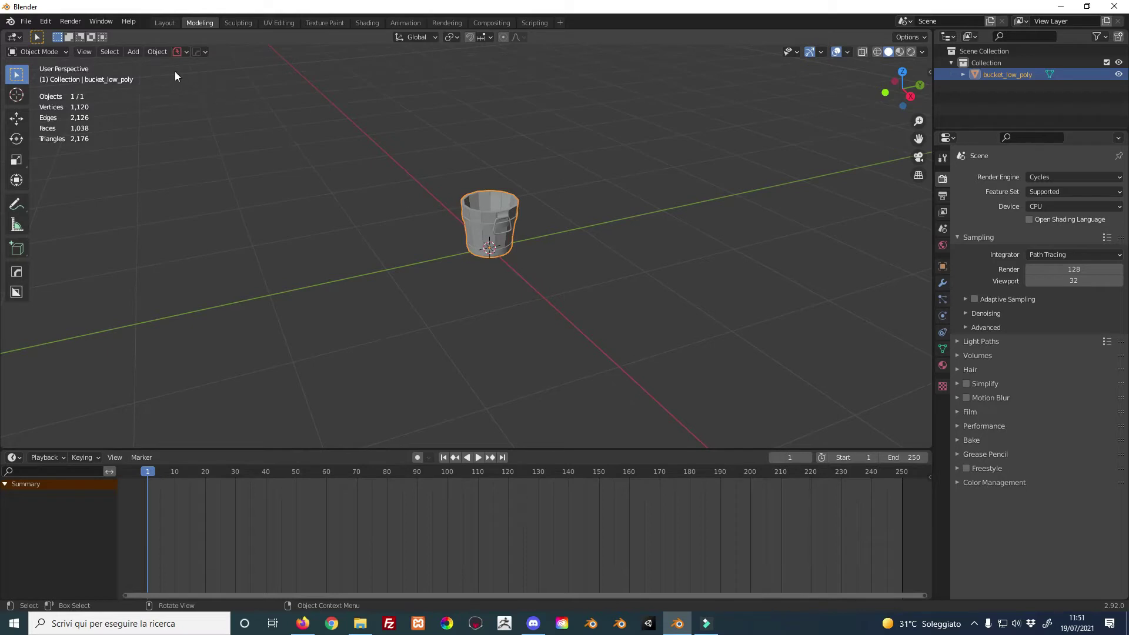
Add Quick Smoke to the bucket with Smoke Style set to Smoke + Fire
{"action": "left_click", "coordinate": [159, 54]}
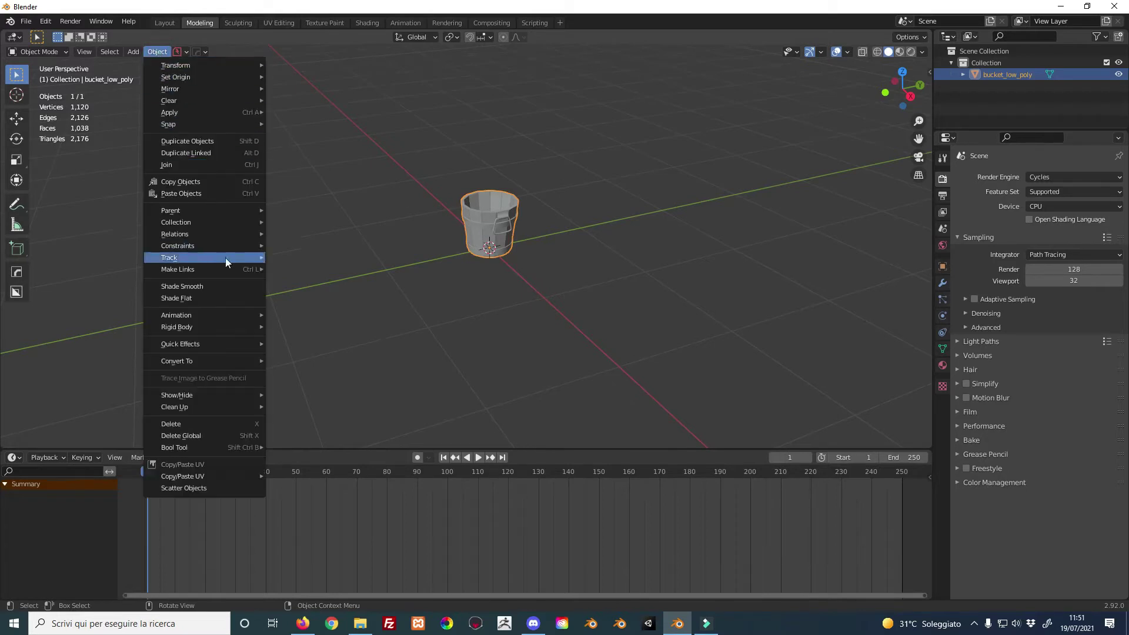
{"action": "mouse_move", "coordinate": [203, 343]}
{"action": "left_click", "coordinate": [304, 369]}
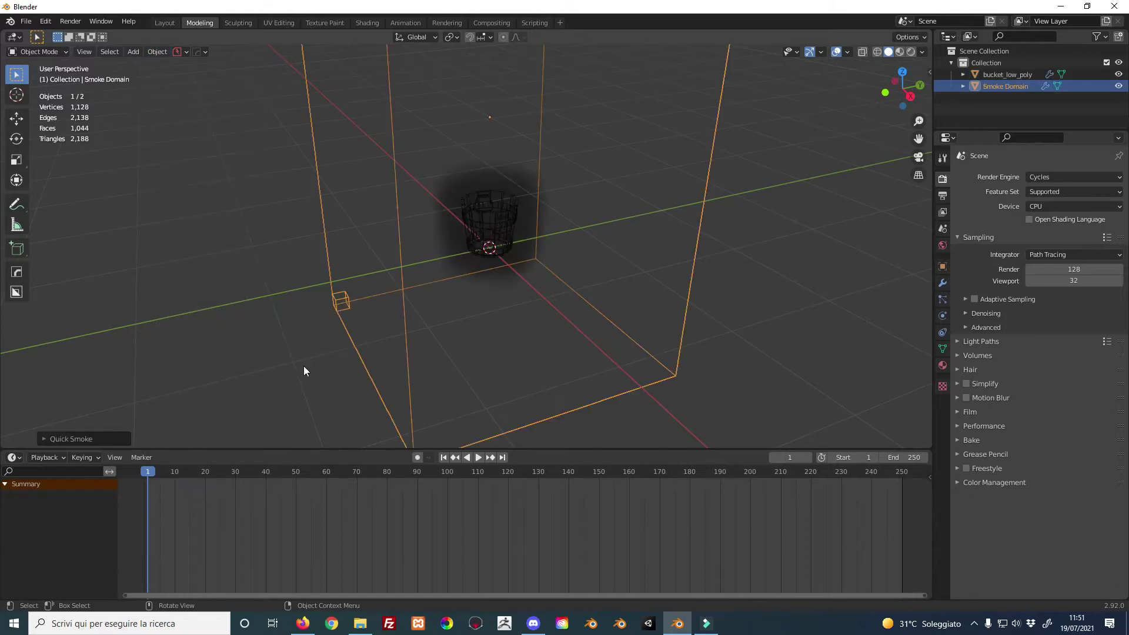
{"action": "left_click", "coordinate": [74, 439]}
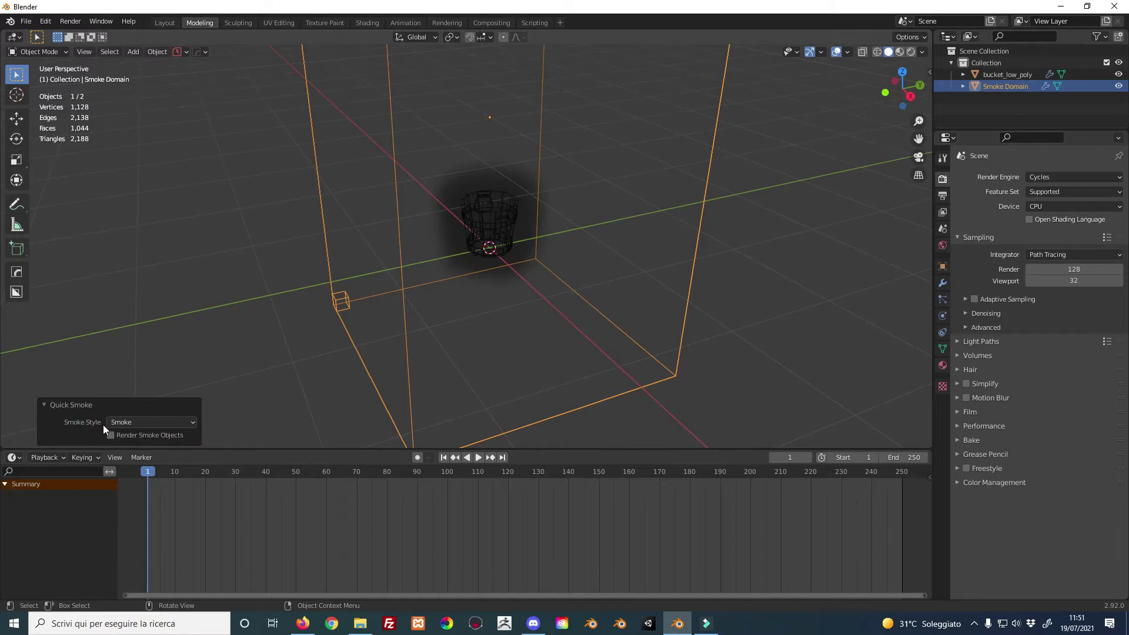
{"action": "left_click", "coordinate": [117, 424]}
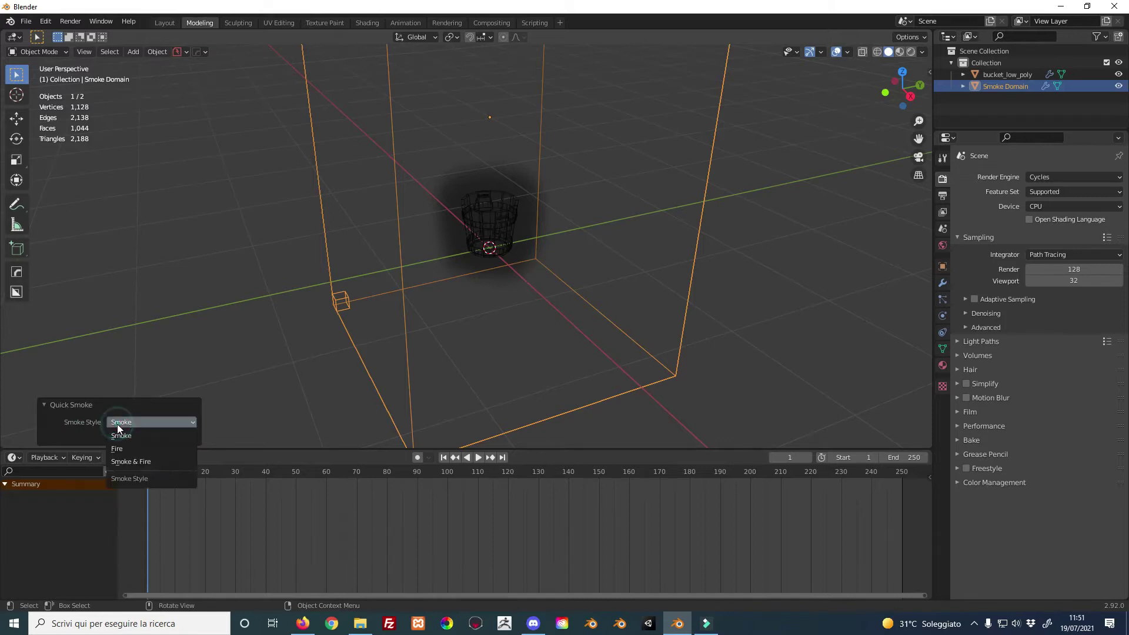
{"action": "left_click", "coordinate": [130, 460]}
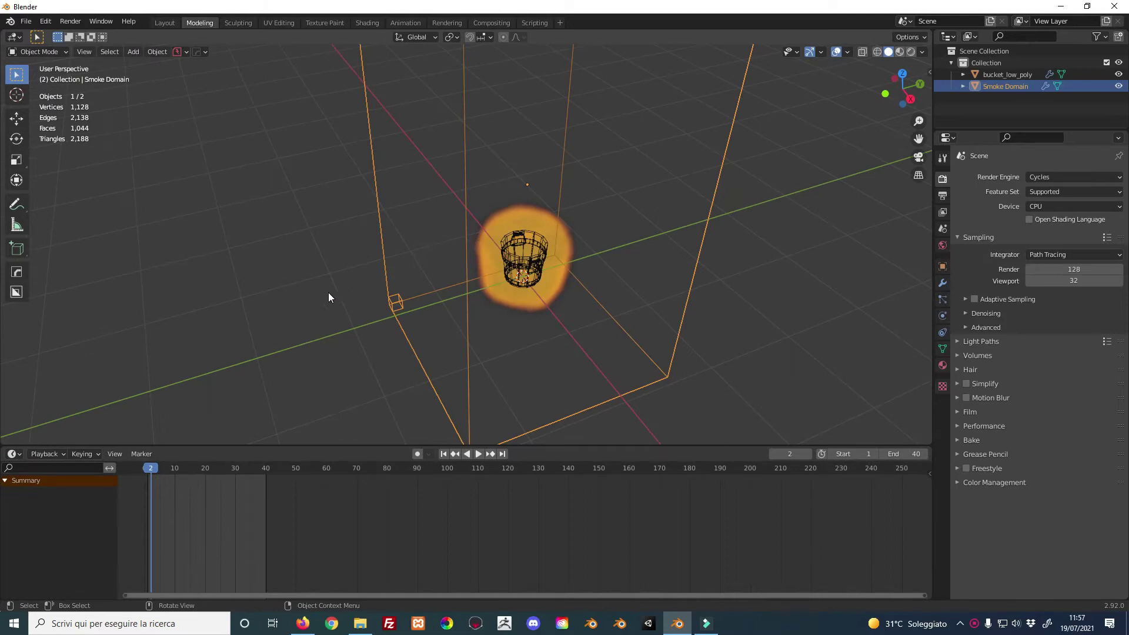
Play the simulation, orbiting around the burning bucket, and stop at frame 38
{"action": "key", "text": "space"}
{"action": "middle_click_drag", "start_coordinate": [315, 285], "coordinate": [316, 263]}
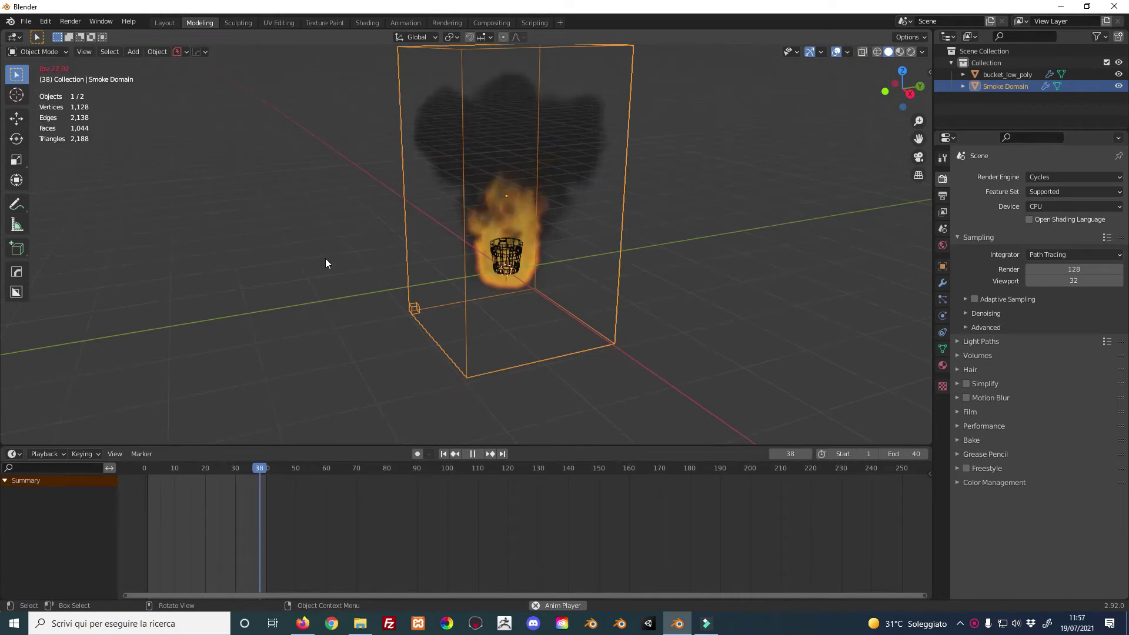
{"action": "scroll", "coordinate": [325, 259], "scroll_direction": "up", "scroll_amount": 1}
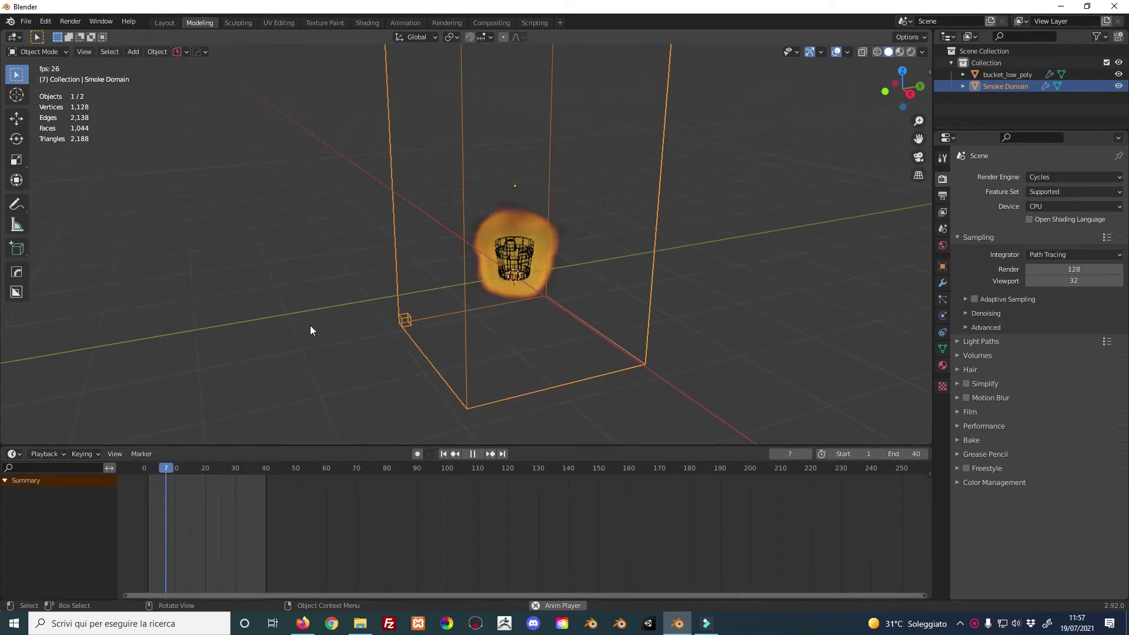
{"action": "middle_click_drag", "start_coordinate": [418, 214], "coordinate": [372, 237]}
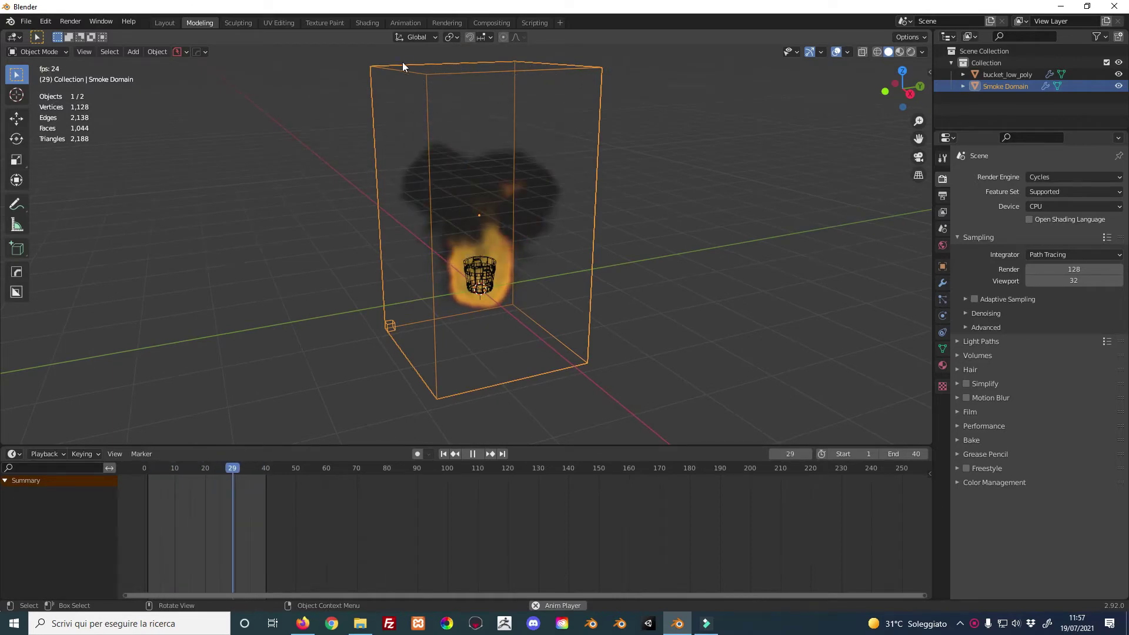
{"action": "mouse_move", "coordinate": [354, 133]}
{"action": "middle_mouse_down"}
{"action": "mouse_move", "coordinate": [424, 139]}
{"action": "mouse_move", "coordinate": [403, 137]}
{"action": "middle_mouse_up"}
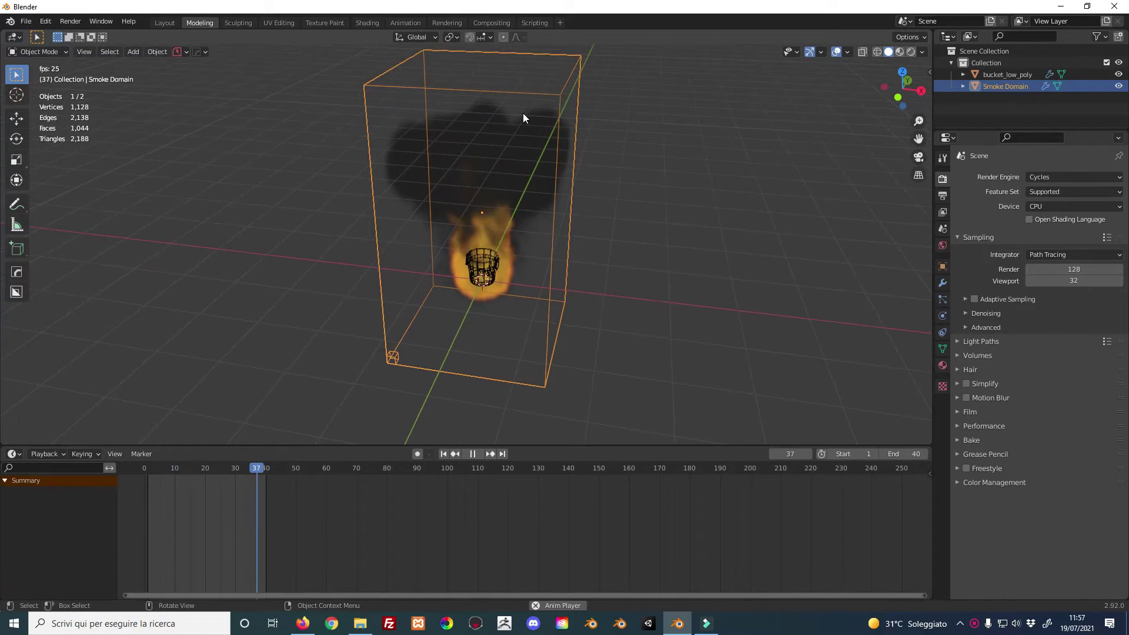
{"action": "mouse_move", "coordinate": [580, 75]}
{"action": "middle_mouse_down"}
{"action": "mouse_move", "coordinate": [508, 75]}
{"action": "mouse_move", "coordinate": [494, 93]}
{"action": "middle_mouse_up"}
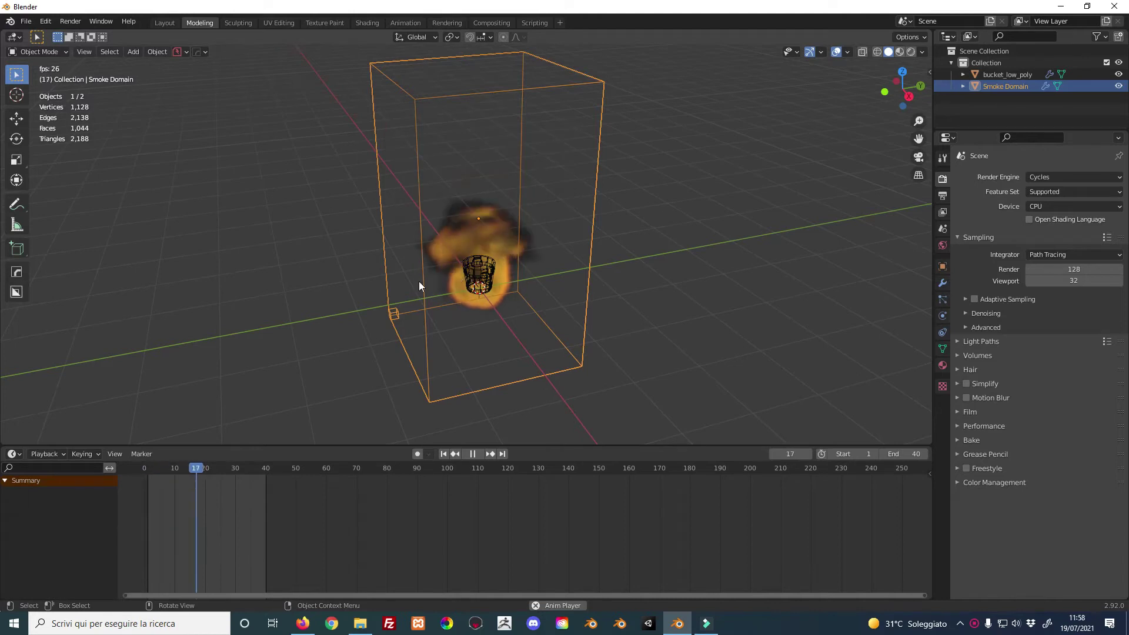
{"action": "key", "text": "space"}
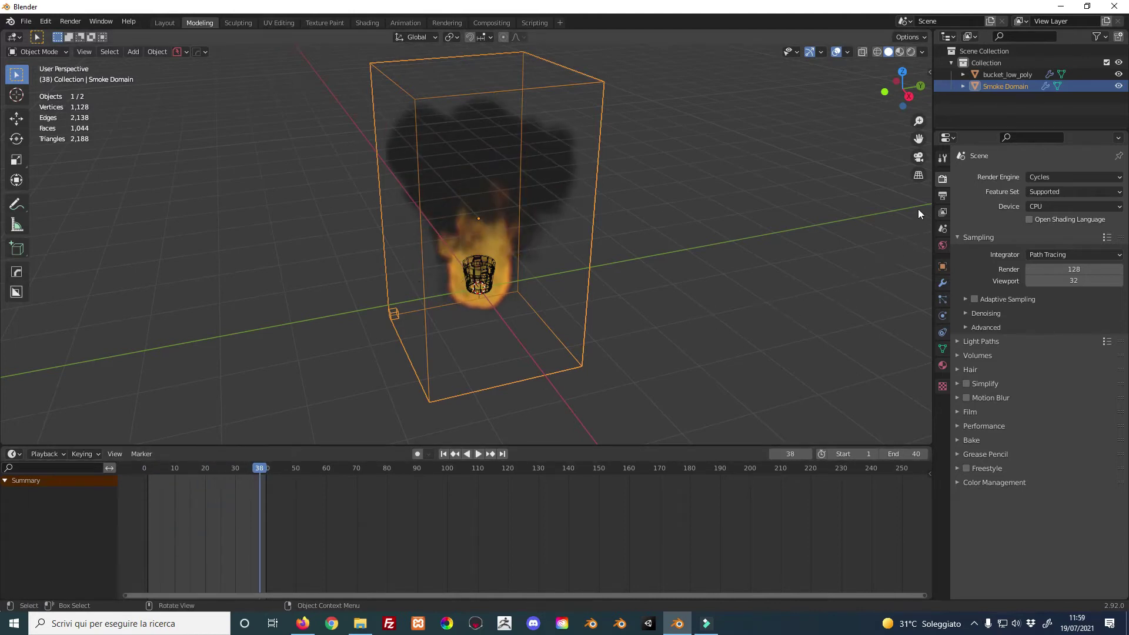
Show the Smoke Domain's Physics Properties: a Gas domain at 32 resolution divisions
{"action": "left_click", "coordinate": [941, 316]}
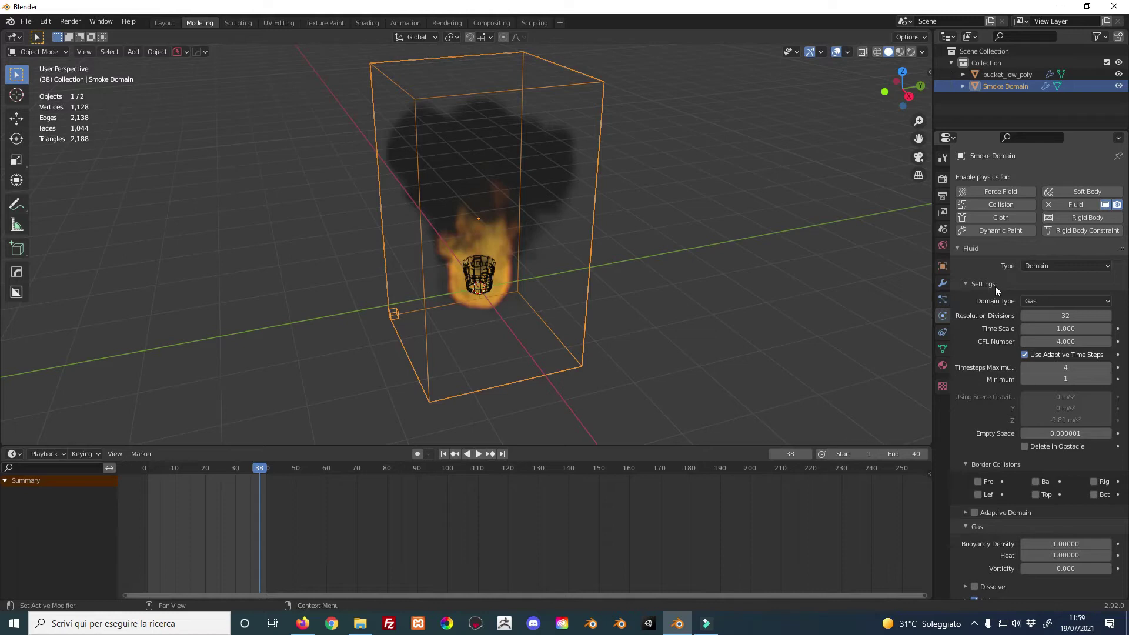
{"action": "scroll", "coordinate": [995, 286], "scroll_direction": "down", "scroll_amount": 1}
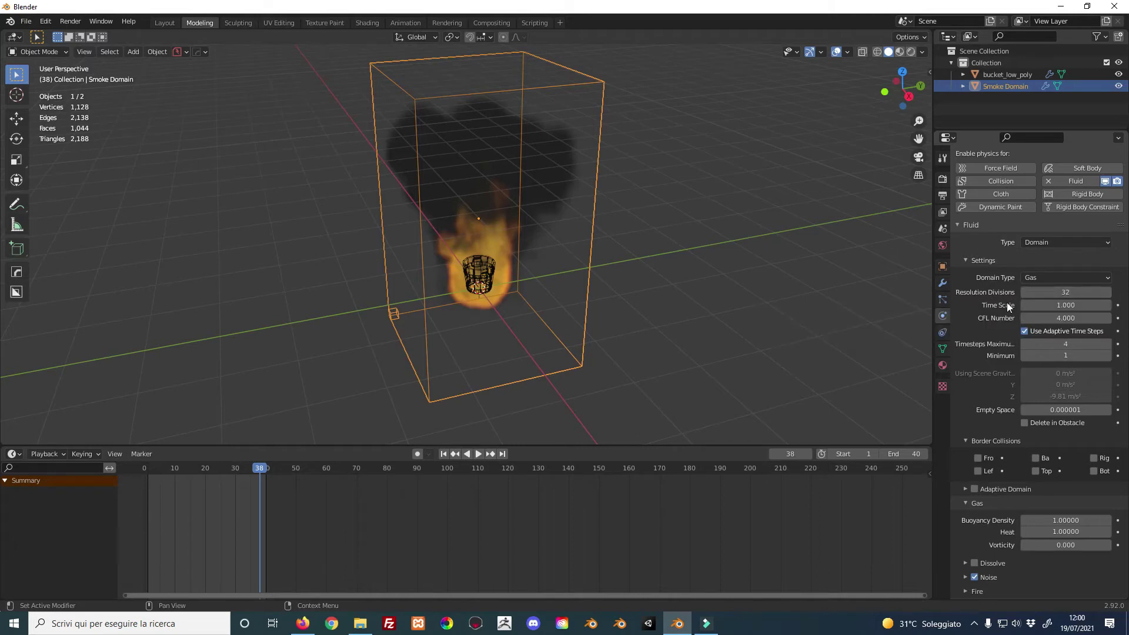
Set the smoke domain's Resolution Divisions to 128
{"action": "mouse_move", "coordinate": [1064, 292]}
{"action": "left_click", "coordinate": [1043, 293]}
{"action": "type", "text": "128"}
{"action": "key", "text": "Return"}
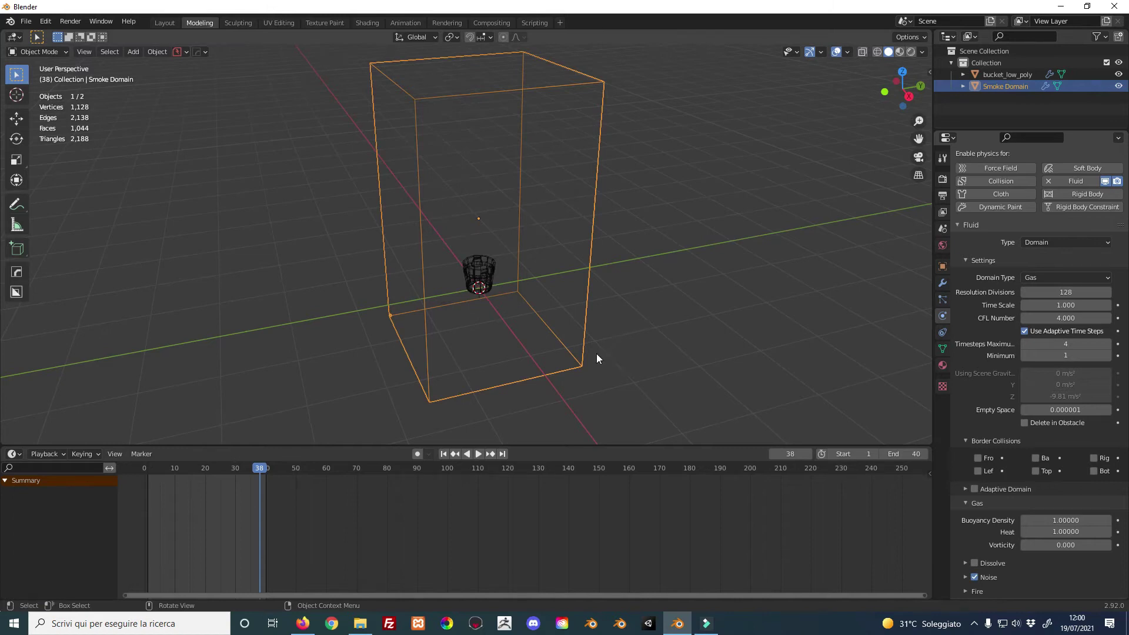
Replay the simulation to frame 38 and view the finer plume from the front
{"action": "key", "text": "space"}
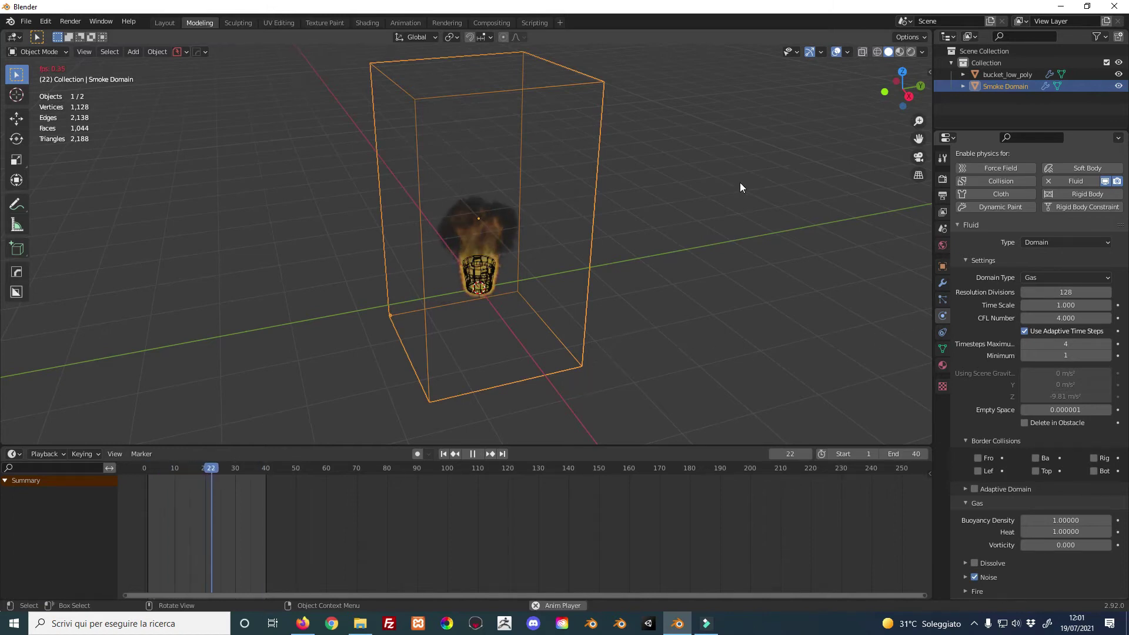
{"action": "key", "text": "space"}
{"action": "mouse_move", "coordinate": [616, 272]}
{"action": "middle_mouse_down"}
{"action": "mouse_move", "coordinate": [577, 249]}
{"action": "mouse_move", "coordinate": [598, 250]}
{"action": "middle_mouse_up"}
{"action": "scroll", "coordinate": [592, 263], "scroll_direction": "up", "scroll_amount": 3}
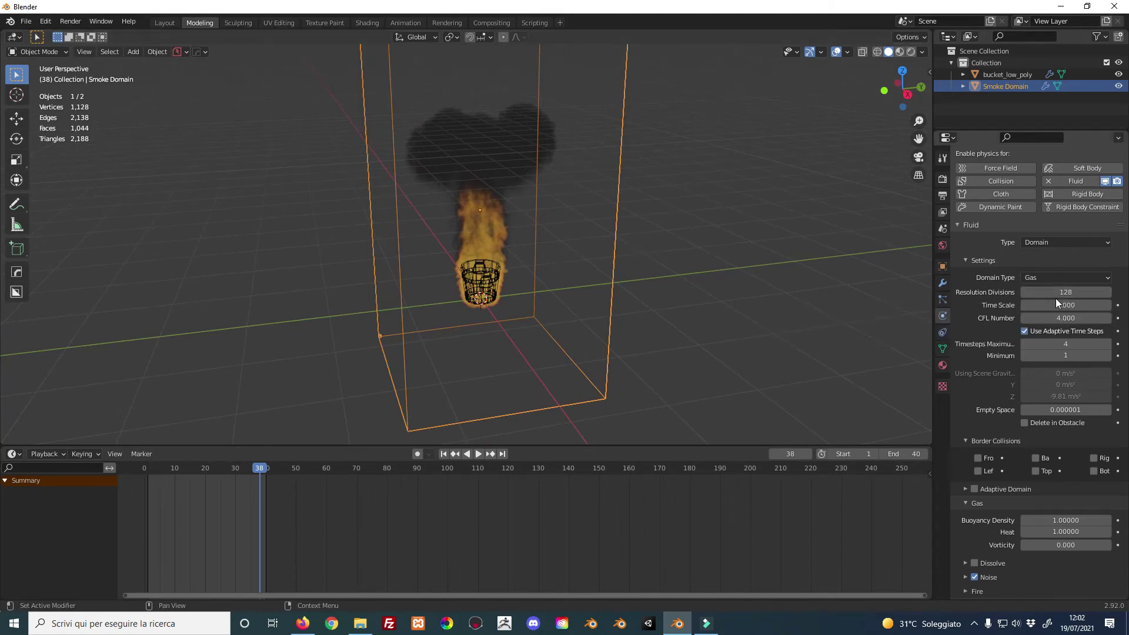
{"action": "left_click", "coordinate": [912, 54]}
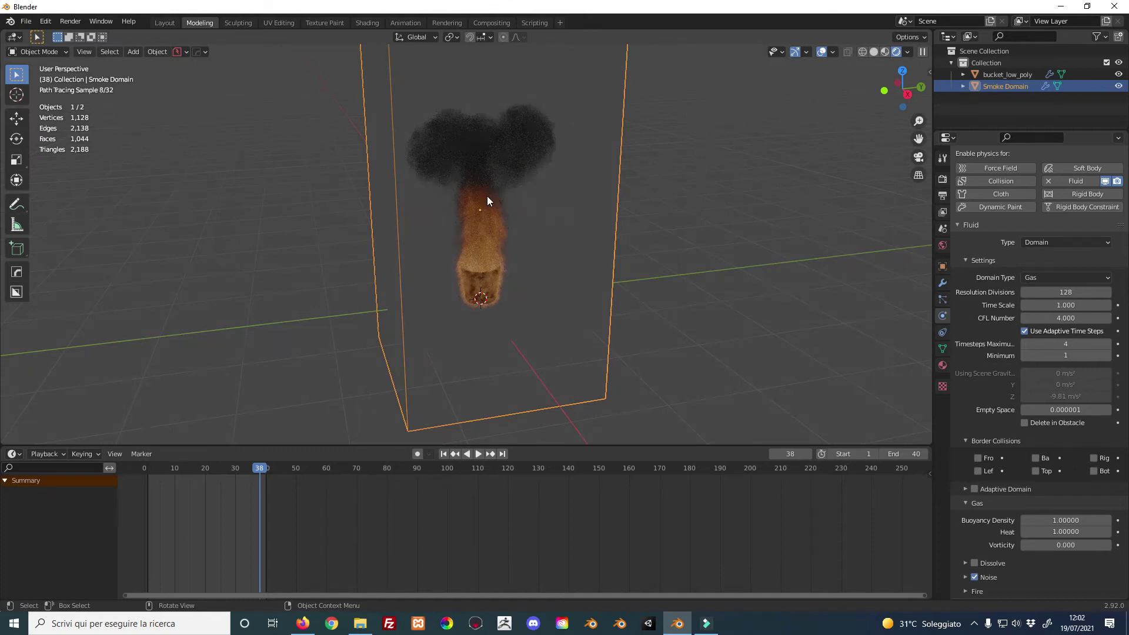
{"action": "scroll", "coordinate": [506, 250], "scroll_direction": "up", "scroll_amount": 1}
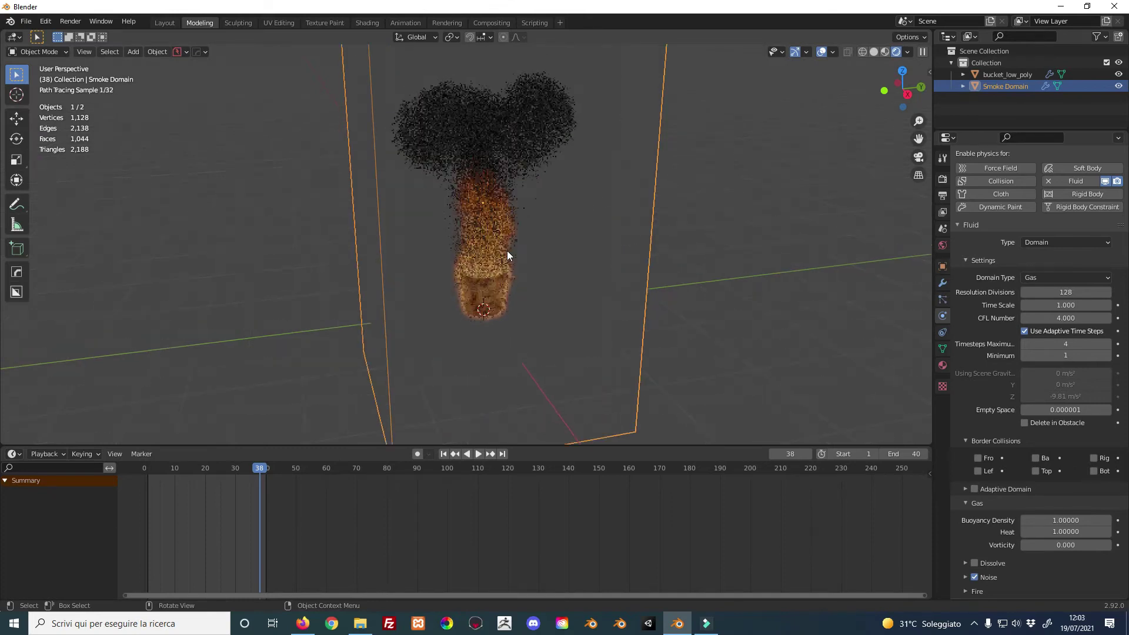
{"action": "scroll", "coordinate": [508, 254], "scroll_direction": "down", "scroll_amount": 1}
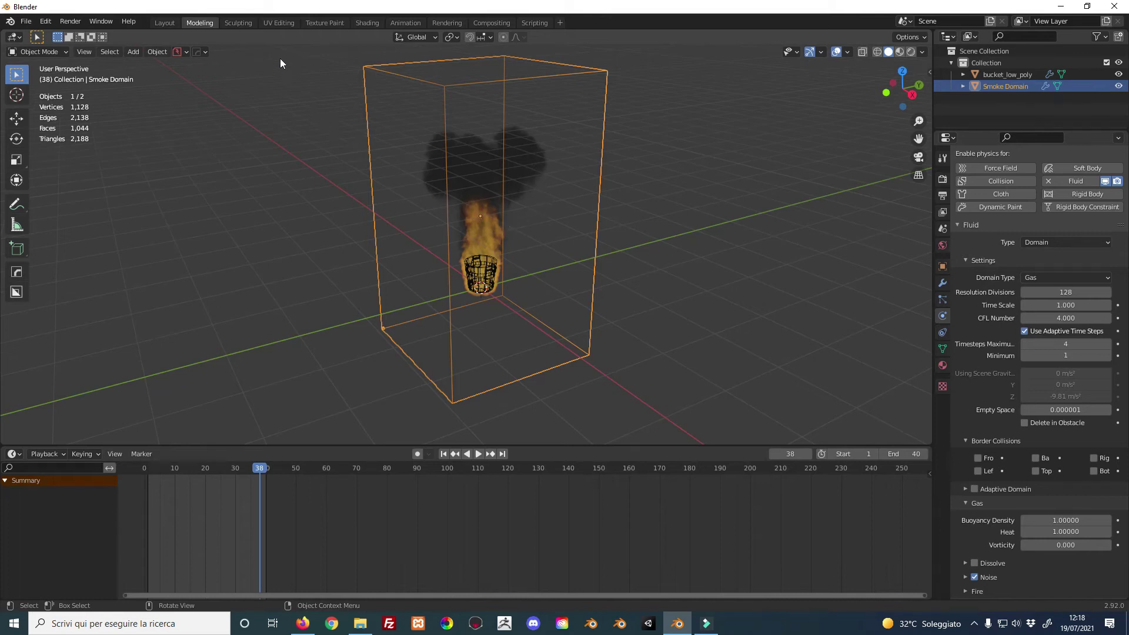
In the Shading workspace, set the Principled Volume Density to 2.500
{"action": "left_click", "coordinate": [365, 24]}
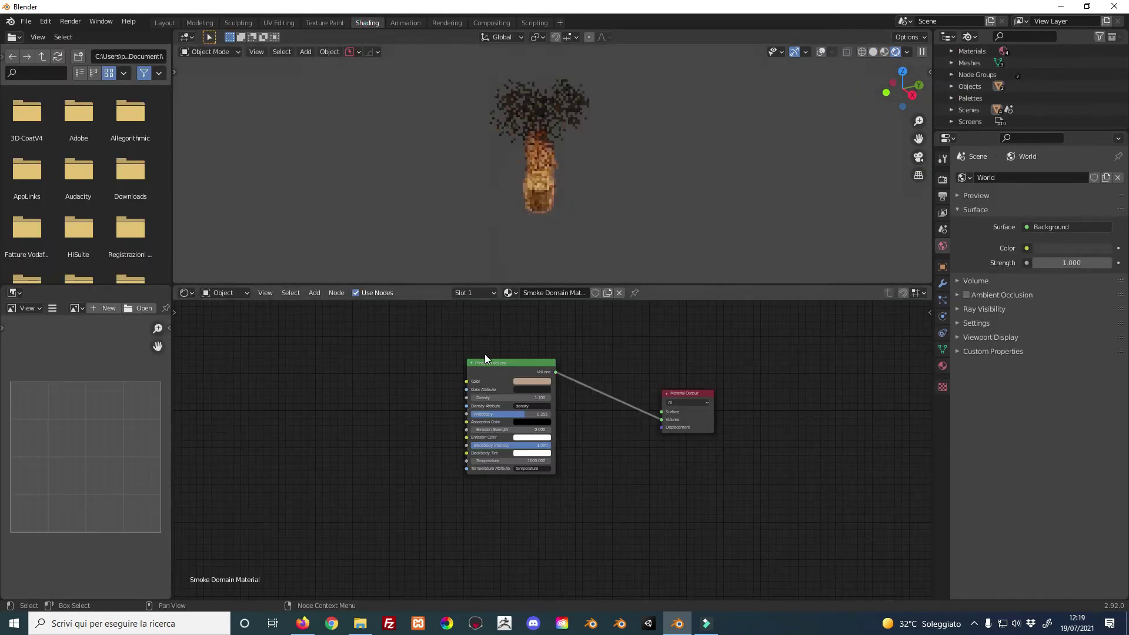
{"action": "scroll", "coordinate": [484, 352], "scroll_direction": "up", "scroll_amount": 1}
{"action": "middle_click_drag", "start_coordinate": [429, 350], "coordinate": [435, 360]}
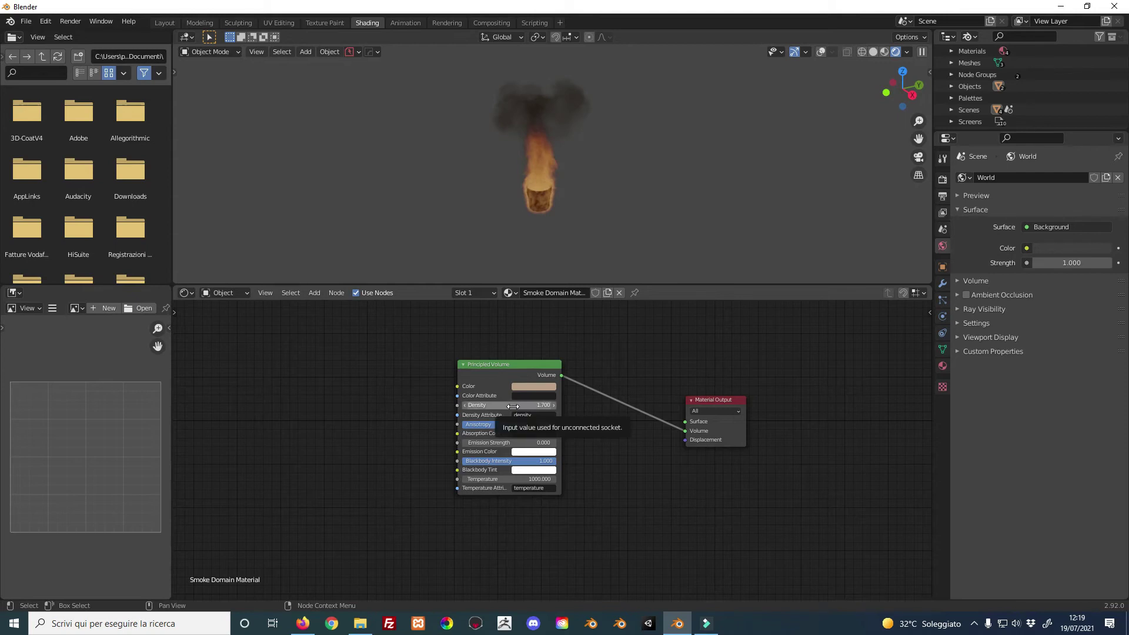
{"action": "mouse_move", "coordinate": [512, 402]}
{"action": "left_mouse_down"}
{"action": "mouse_move", "coordinate": [483, 402]}
{"action": "mouse_move", "coordinate": [547, 405]}
{"action": "left_mouse_up"}
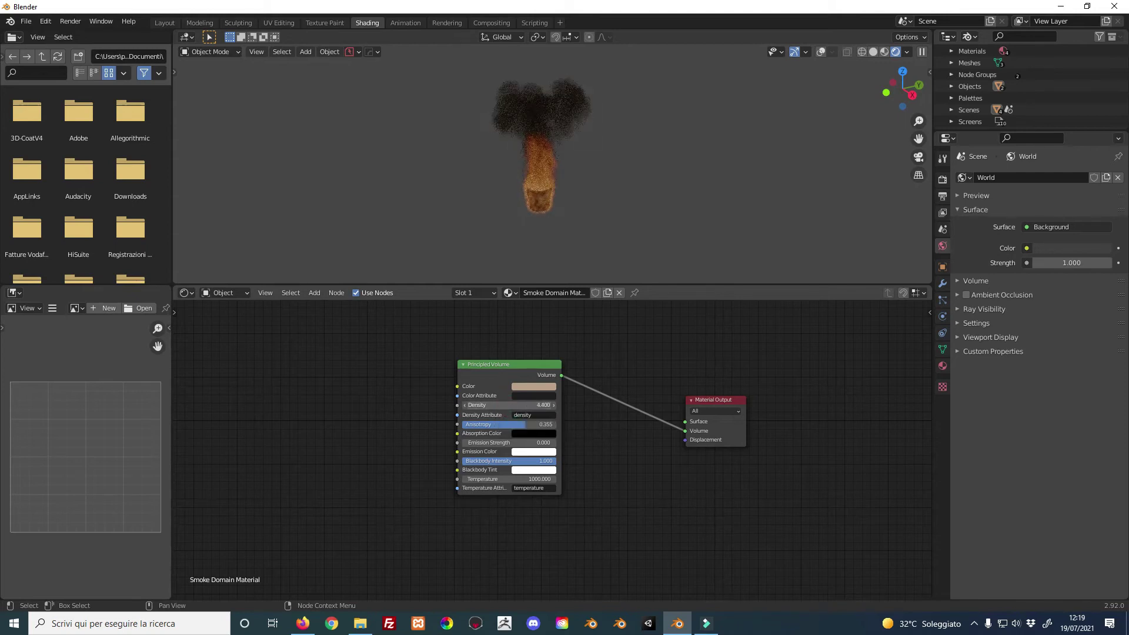
{"action": "left_click_drag", "start_coordinate": [514, 401], "coordinate": [494, 401]}
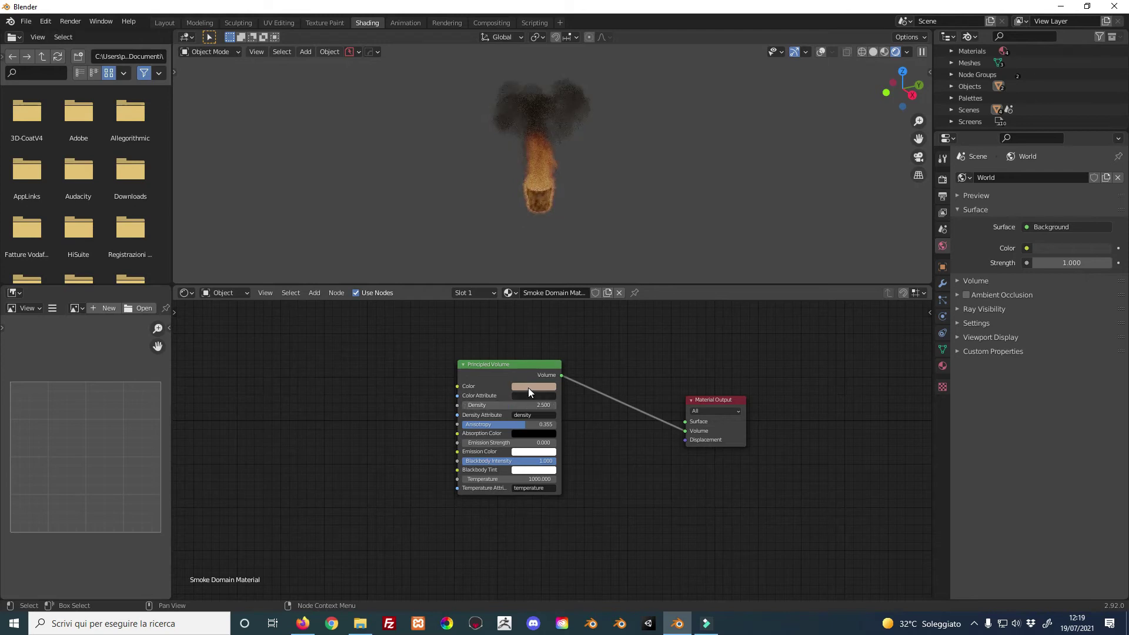
Lower the saturation of the Principled Volume smoke colour
{"action": "left_click", "coordinate": [527, 386]}
{"action": "left_click_drag", "start_coordinate": [546, 302], "coordinate": [545, 299]}
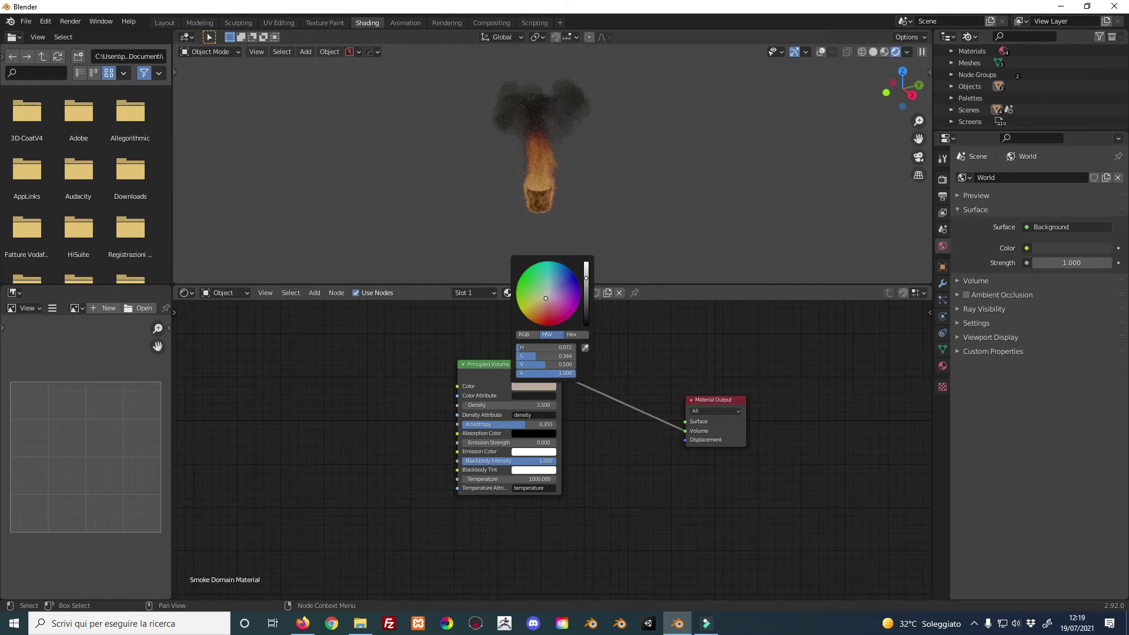
{"action": "left_click", "coordinate": [623, 327]}
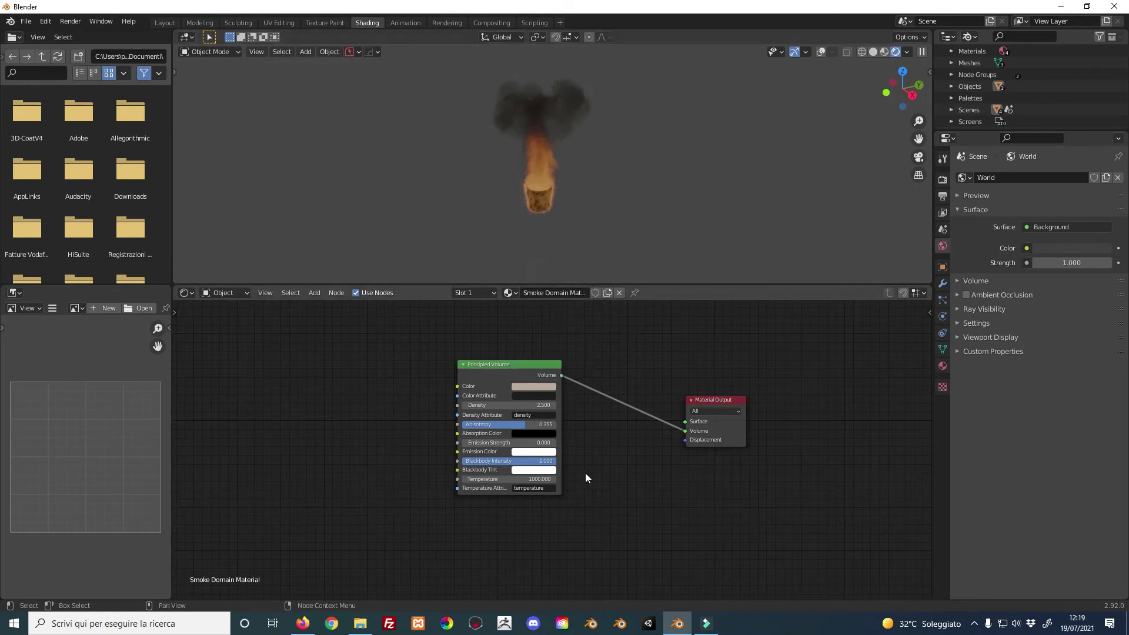
{"action": "middle_click_drag", "start_coordinate": [585, 472], "coordinate": [593, 454]}
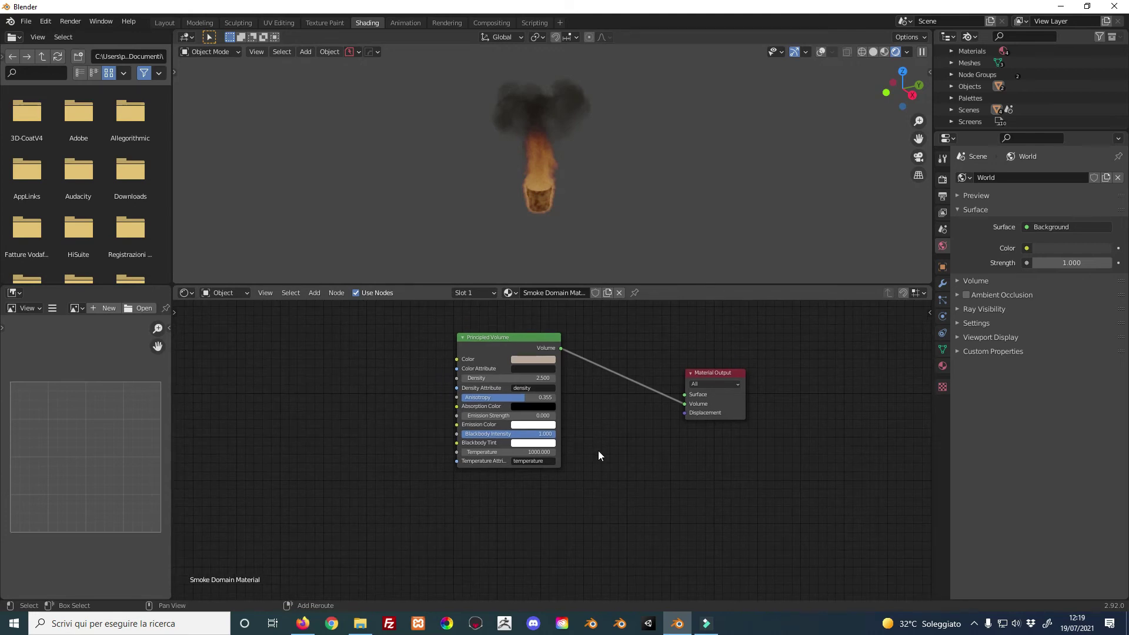
Insert an Add Shader node on the Principled Volume to Material Output link
{"action": "key", "text": "shift+a"}
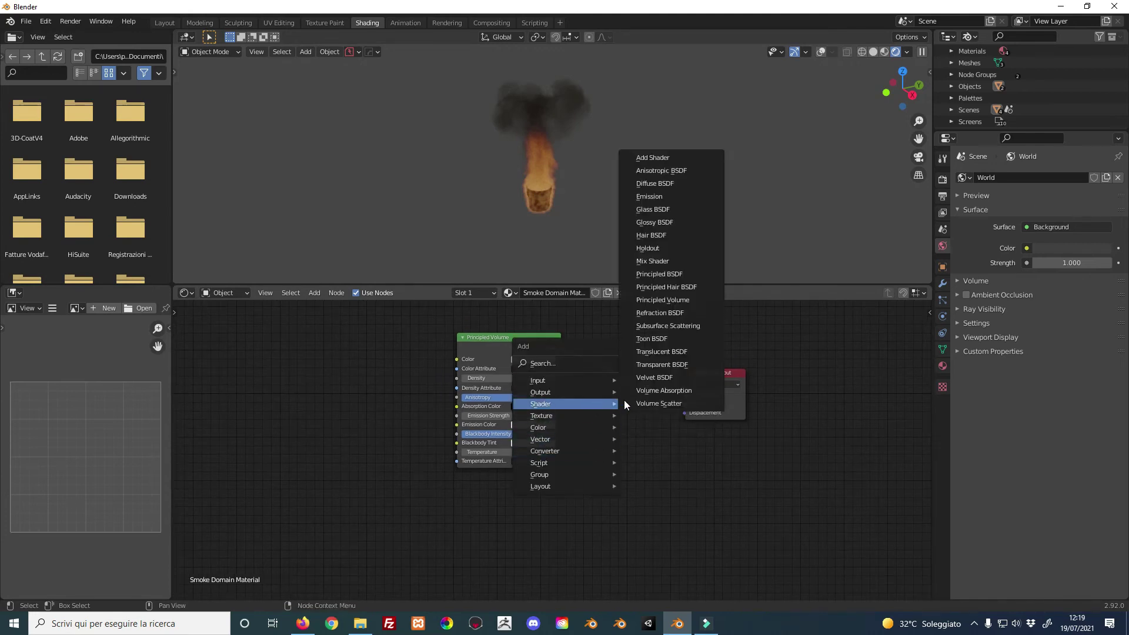
{"action": "left_click", "coordinate": [654, 157]}
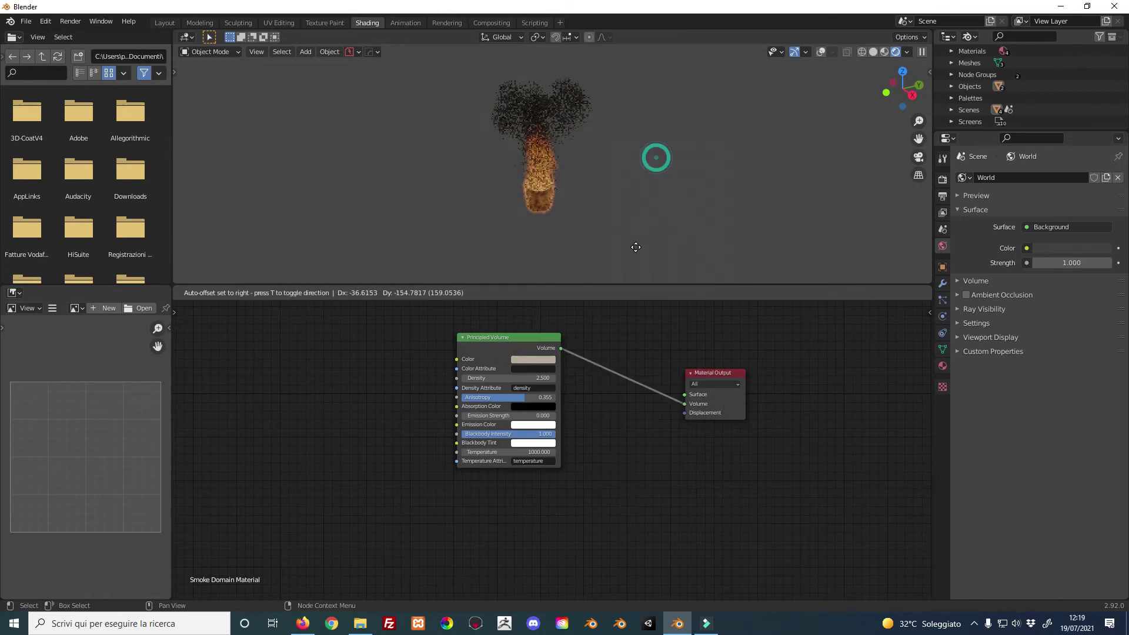
{"action": "left_click", "coordinate": [614, 358]}
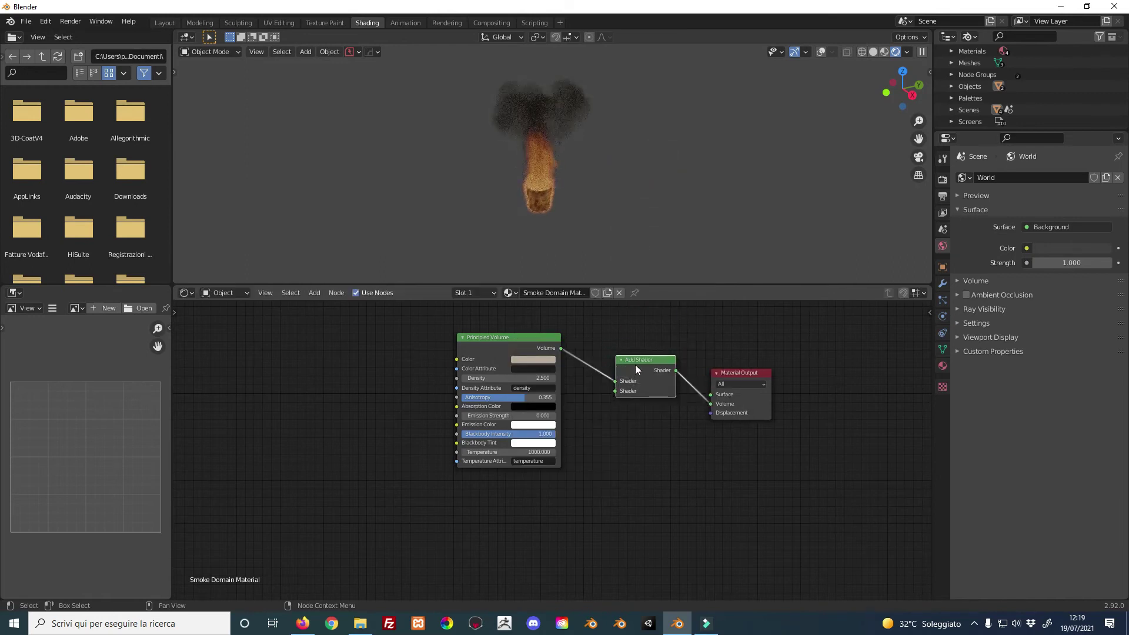
{"action": "middle_click_drag", "start_coordinate": [619, 470], "coordinate": [629, 447], "text": "shift"}
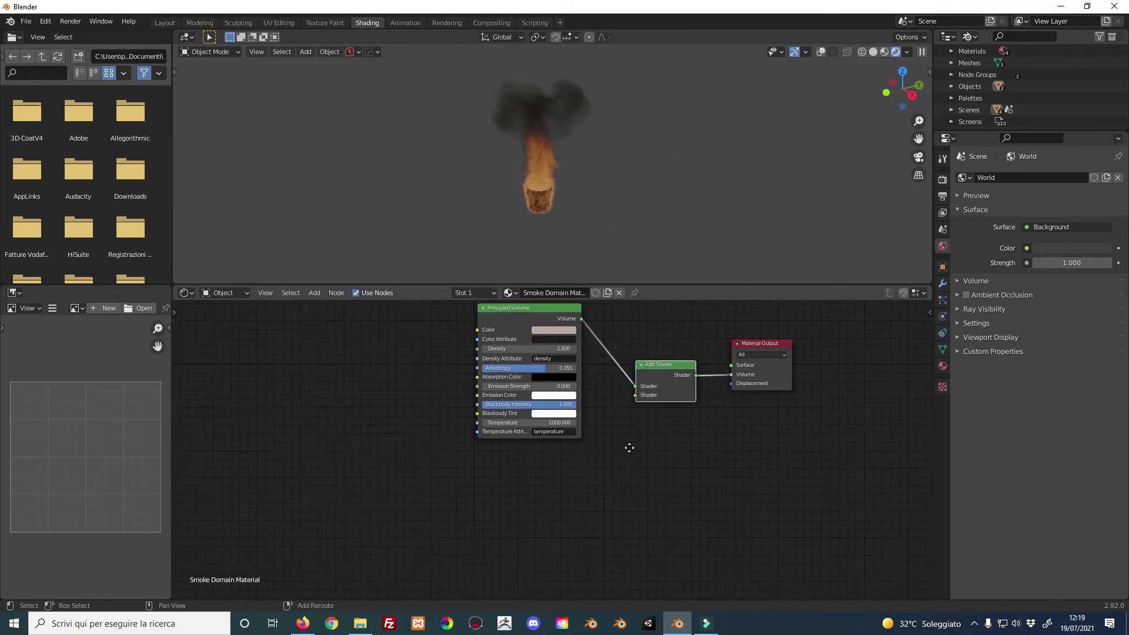
{"action": "key", "text": "shift+a"}
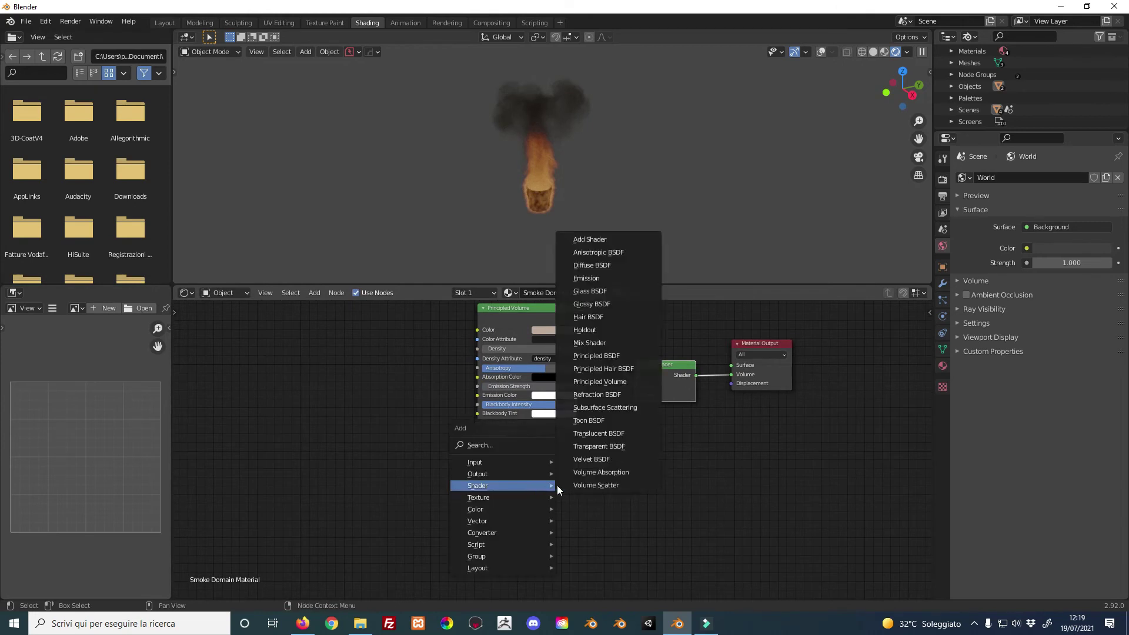
Add an Emission shader and connect it into the Add Shader
{"action": "left_click", "coordinate": [593, 278]}
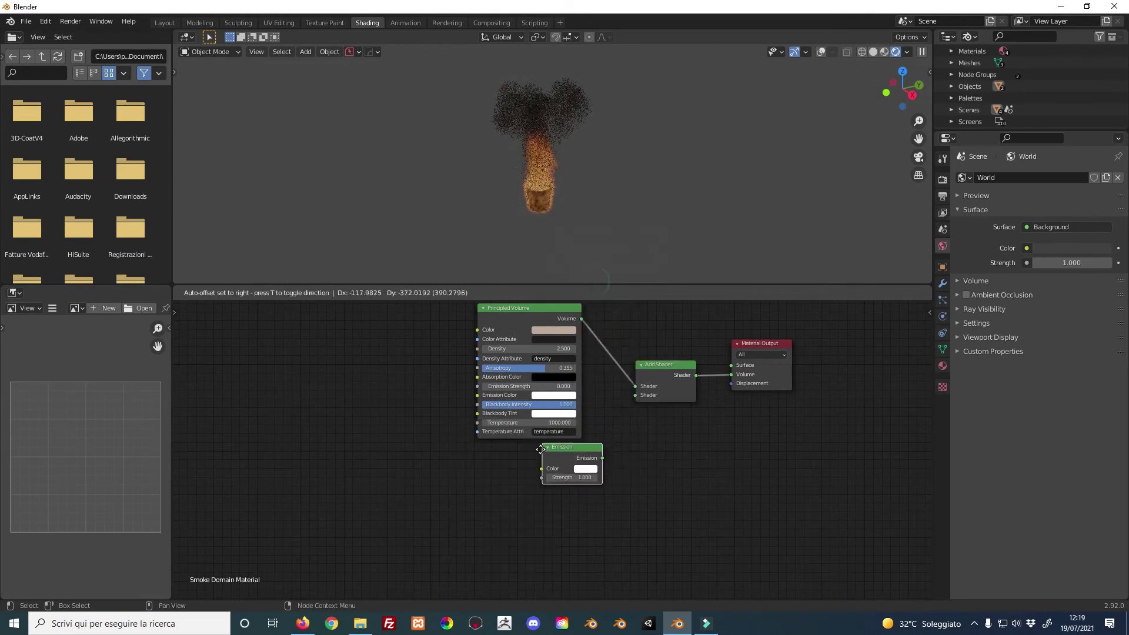
{"action": "left_click_drag", "start_coordinate": [585, 484], "coordinate": [635, 395]}
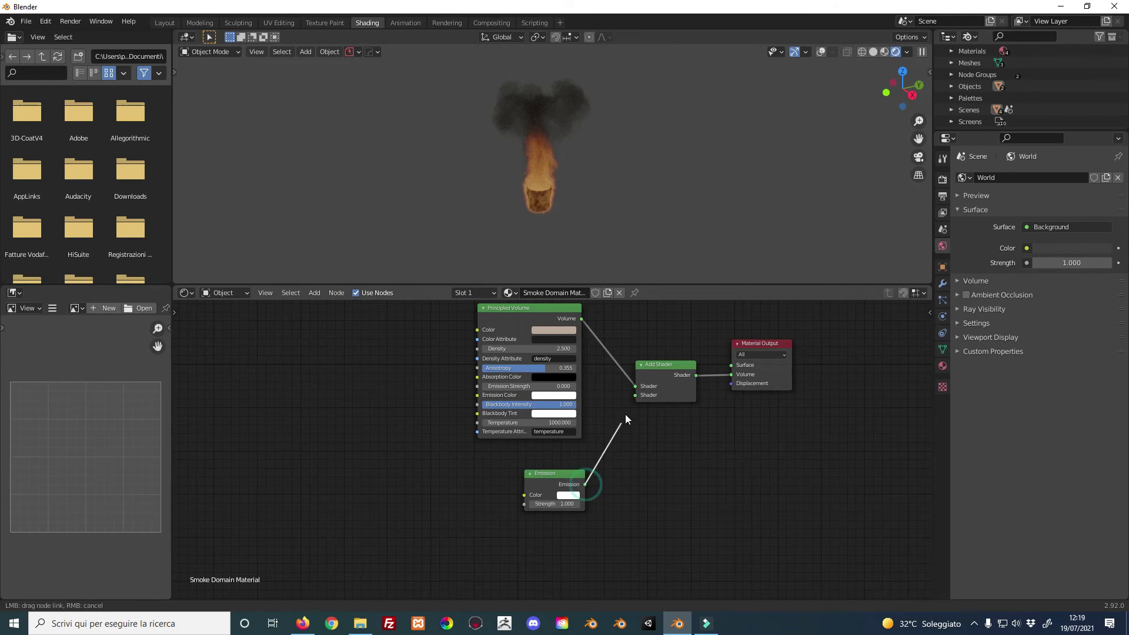
{"action": "scroll", "coordinate": [509, 479], "scroll_direction": "left", "scroll_amount": 1, "text": "ctrl"}
{"action": "scroll", "coordinate": [507, 486], "scroll_direction": "left", "scroll_amount": 2, "text": "ctrl"}
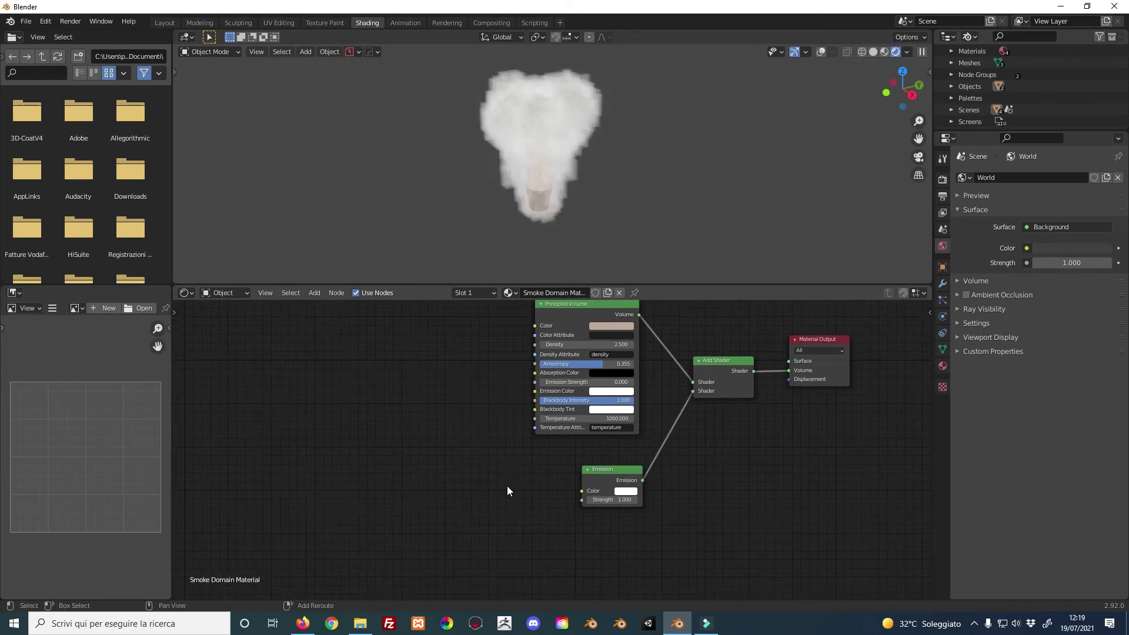
Add a Math node set to Multiply, linked into the Emission Strength
{"action": "key", "text": "shift+a"}
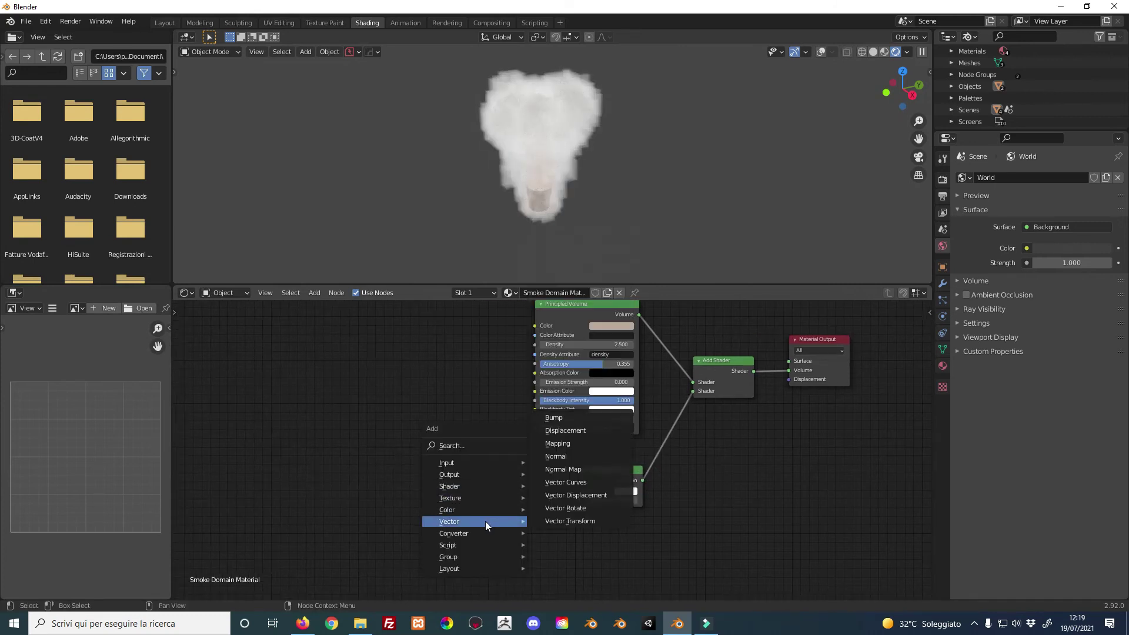
{"action": "mouse_move", "coordinate": [454, 532]}
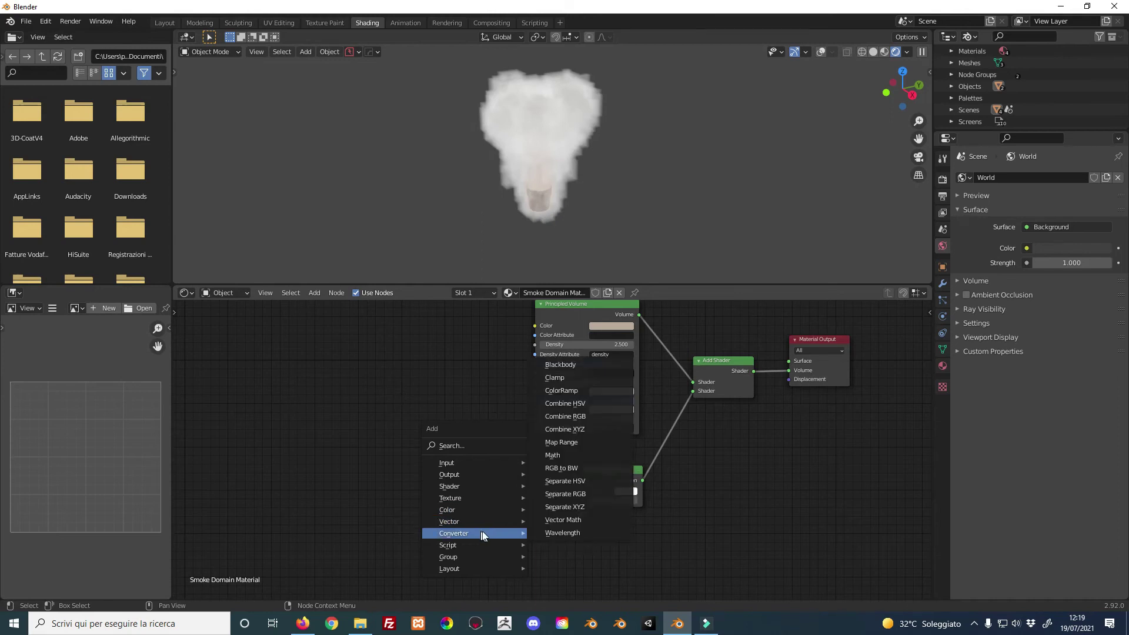
{"action": "left_click", "coordinate": [560, 465]}
{"action": "left_click", "coordinate": [492, 463]}
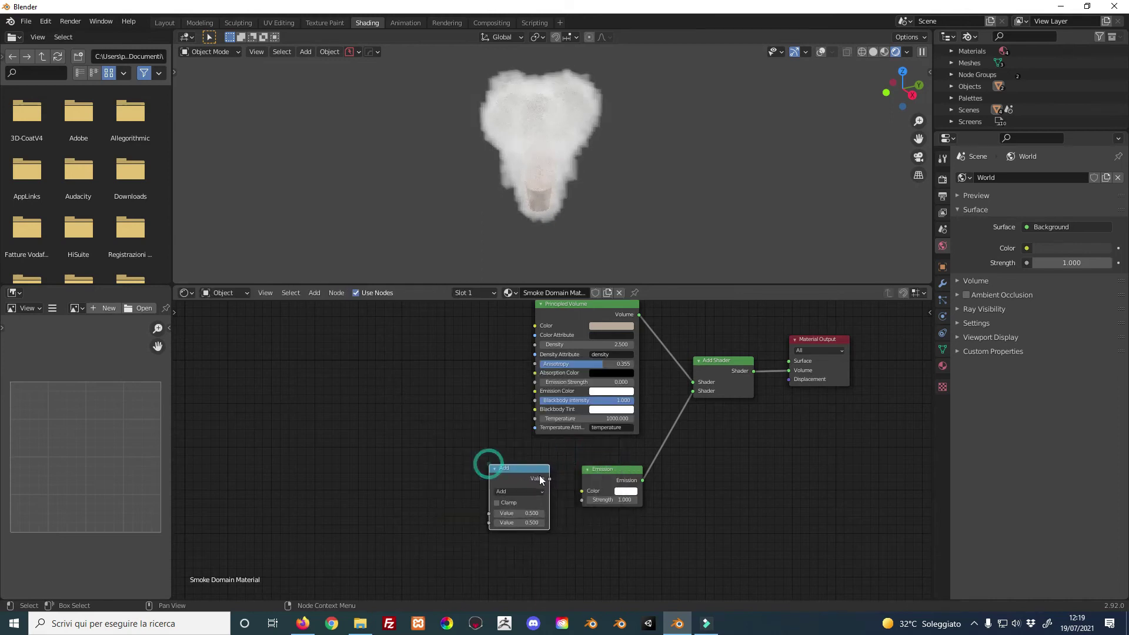
{"action": "left_click_drag", "start_coordinate": [549, 478], "coordinate": [580, 500]}
{"action": "left_click", "coordinate": [516, 491]}
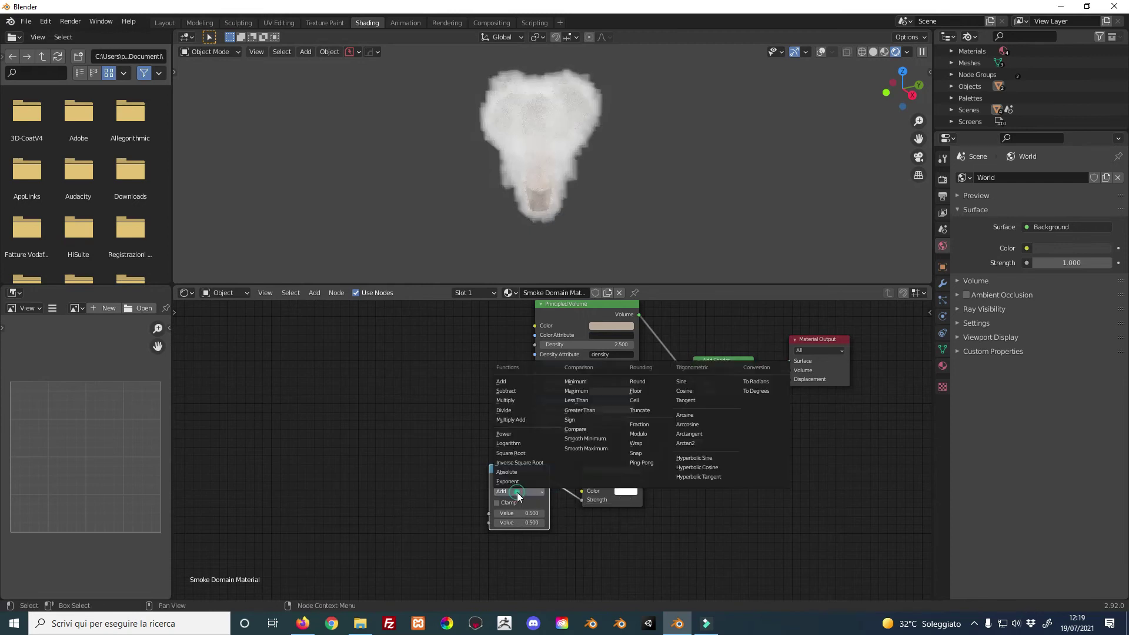
{"action": "left_click", "coordinate": [505, 401]}
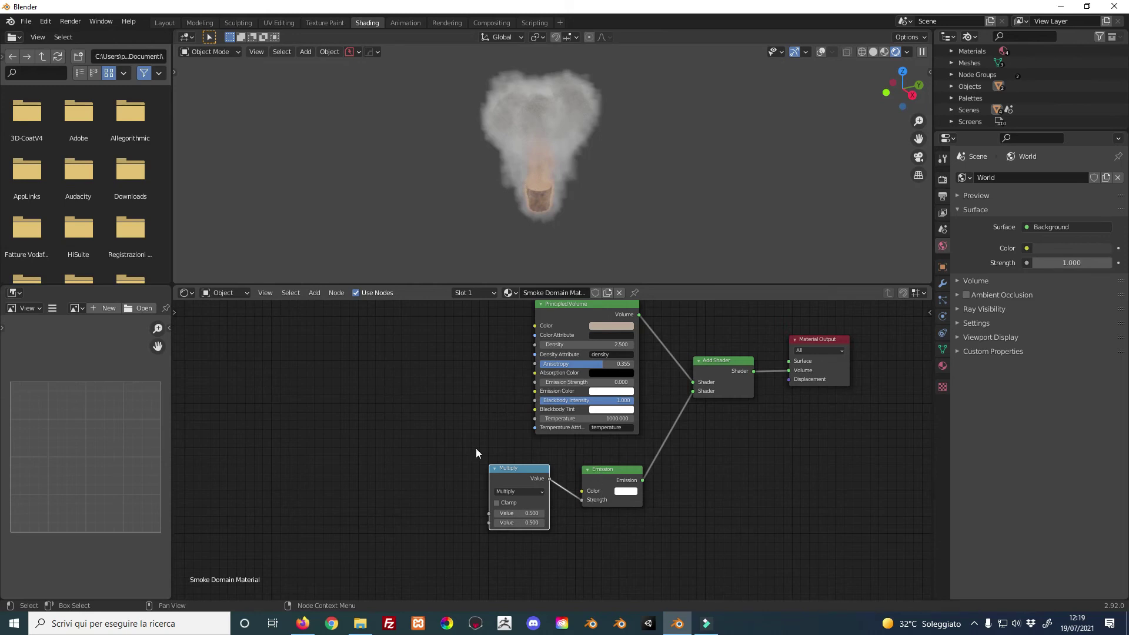
{"action": "scroll", "coordinate": [477, 441], "scroll_direction": "left", "scroll_amount": 2}
{"action": "scroll", "coordinate": [499, 444], "scroll_direction": "left", "scroll_amount": 3}
{"action": "key", "text": "shift+a"}
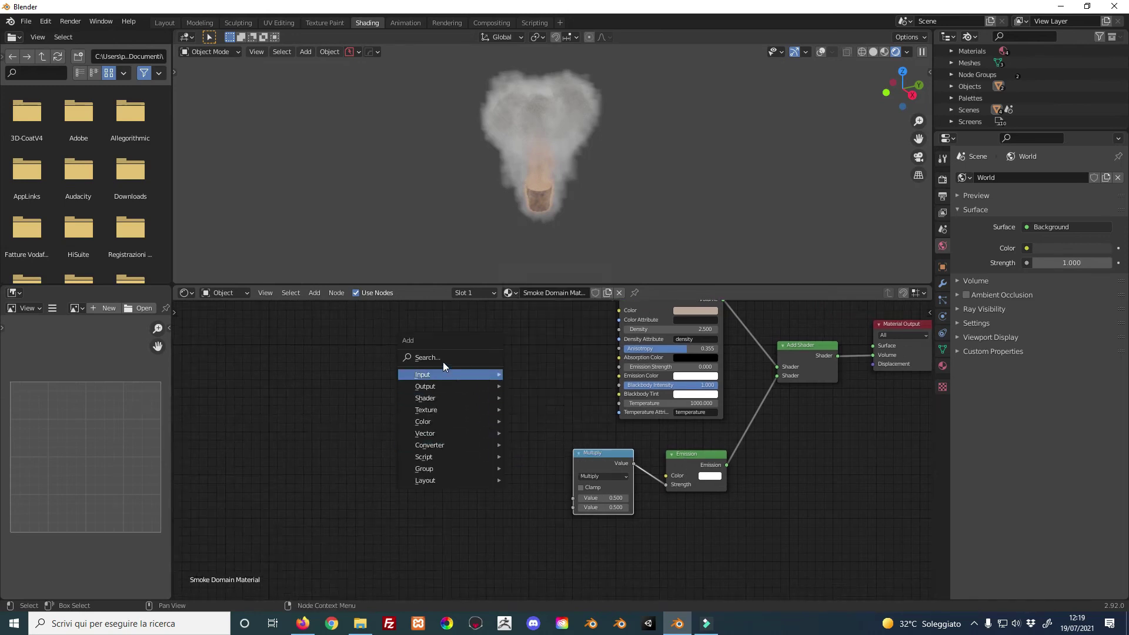
Add an Attribute node named 'flame' and link its Fac into the Multiply node
{"action": "left_click", "coordinate": [443, 358]}
{"action": "type", "text": "attr"}
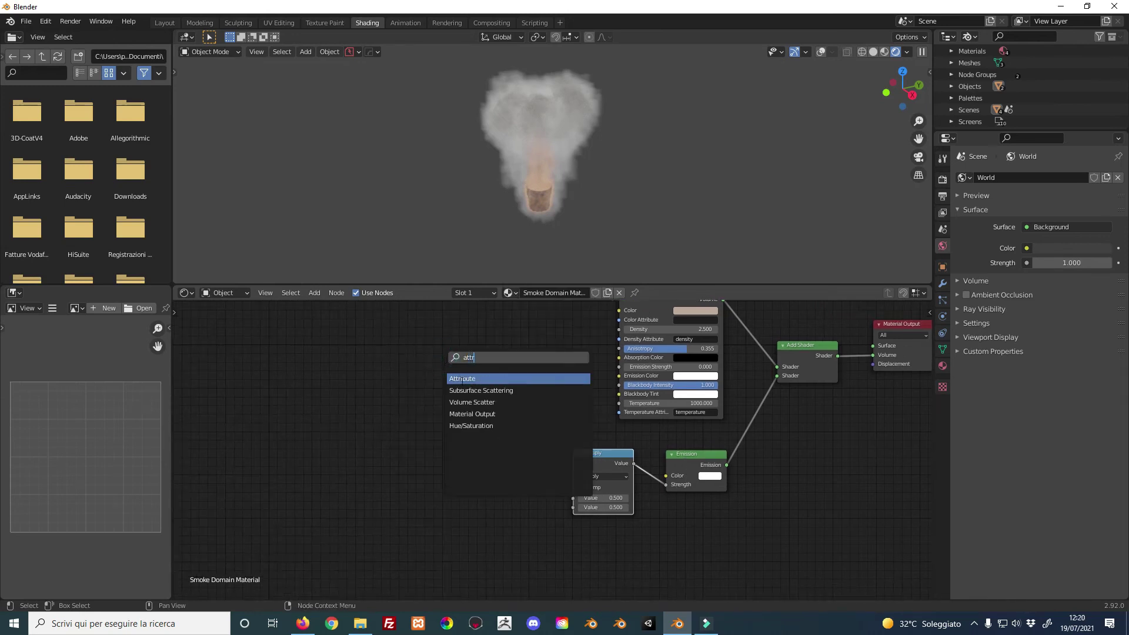
{"action": "left_click", "coordinate": [462, 381]}
{"action": "left_click", "coordinate": [453, 452]}
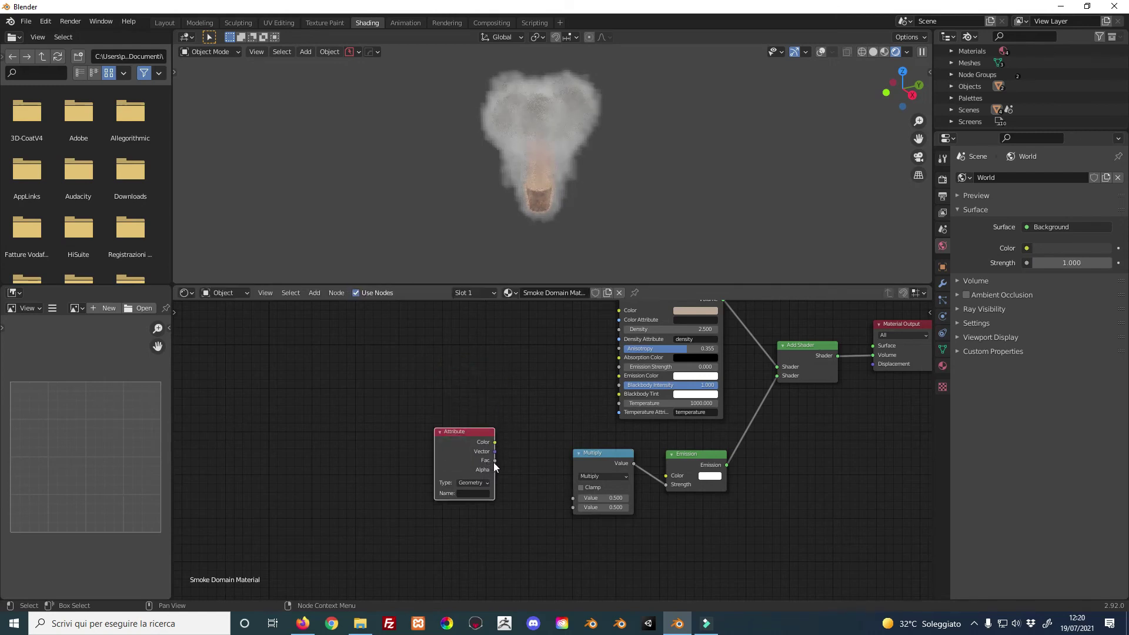
{"action": "left_click_drag", "start_coordinate": [495, 460], "coordinate": [571, 499]}
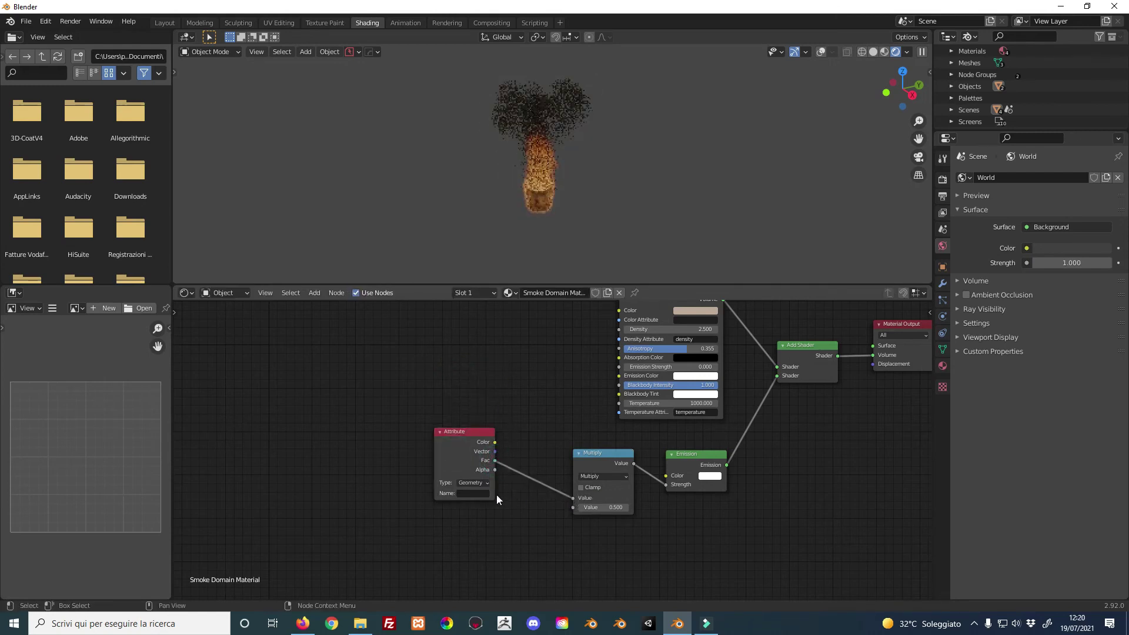
{"action": "left_click", "coordinate": [464, 493]}
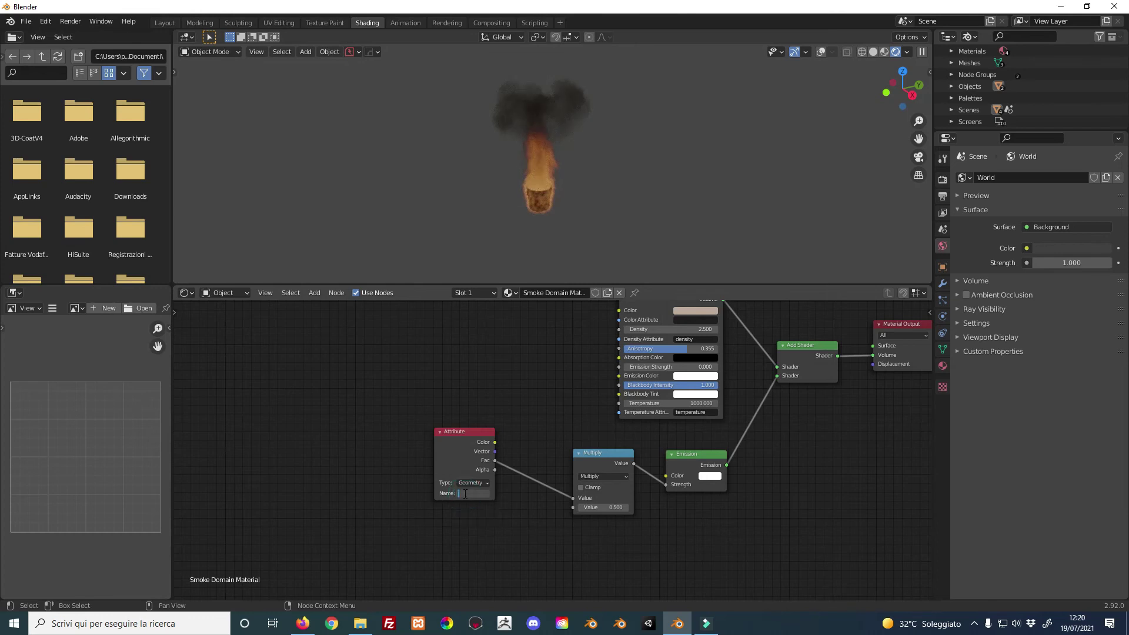
{"action": "type", "text": "me"}
{"action": "key", "text": "Return"}
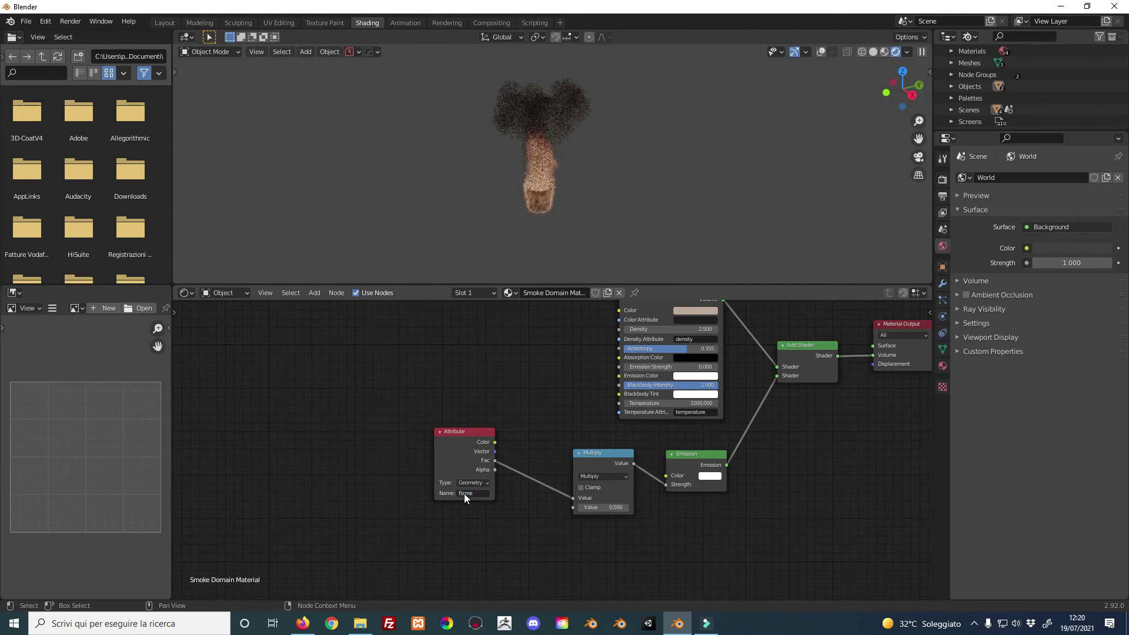
Set the Multiply node's second value to 20
{"action": "scroll", "coordinate": [729, 511], "scroll_direction": "up", "scroll_amount": 1}
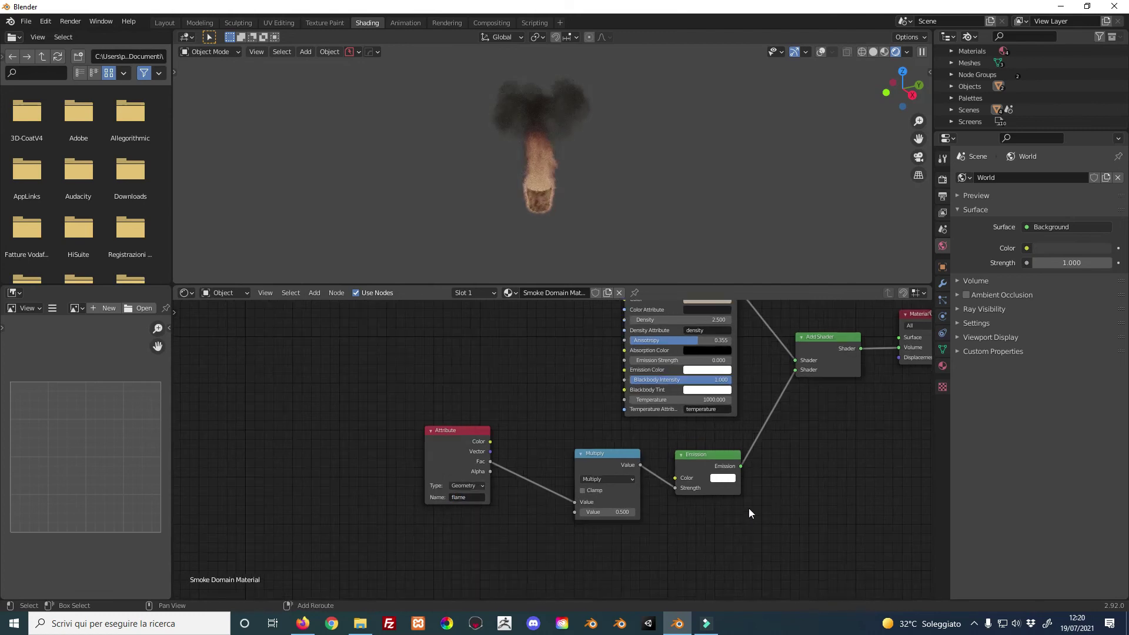
{"action": "middle_click_drag", "start_coordinate": [748, 508], "coordinate": [668, 498]}
{"action": "left_click", "coordinate": [537, 499]}
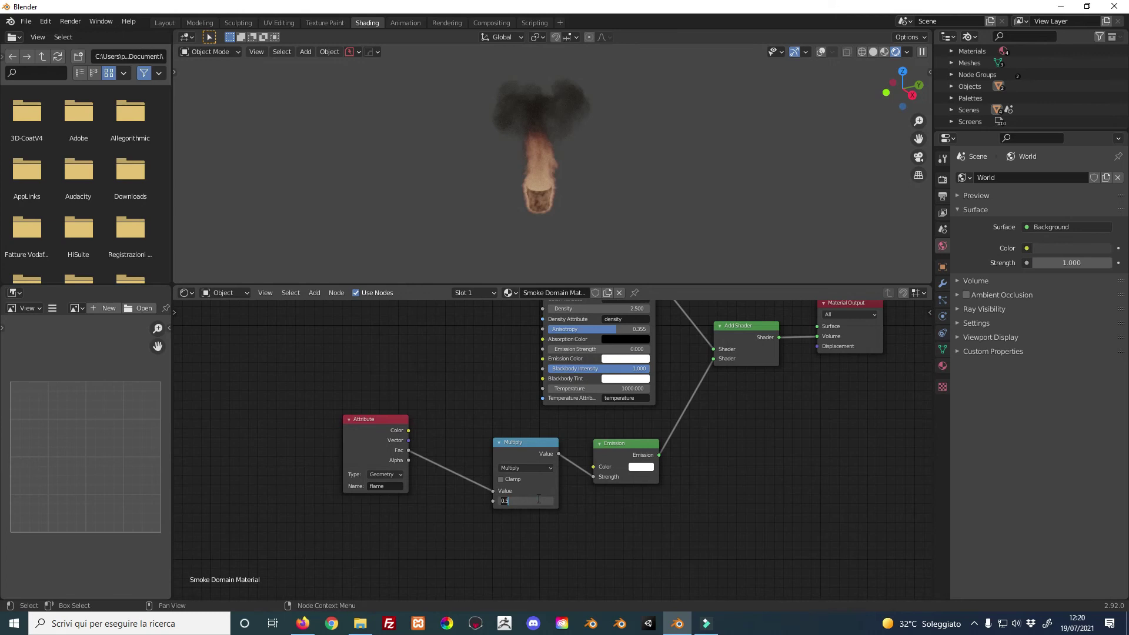
{"action": "type", "text": "1"}
{"action": "key", "text": "BackSpace"}
{"action": "type", "text": "0"}
{"action": "key", "text": "Return"}
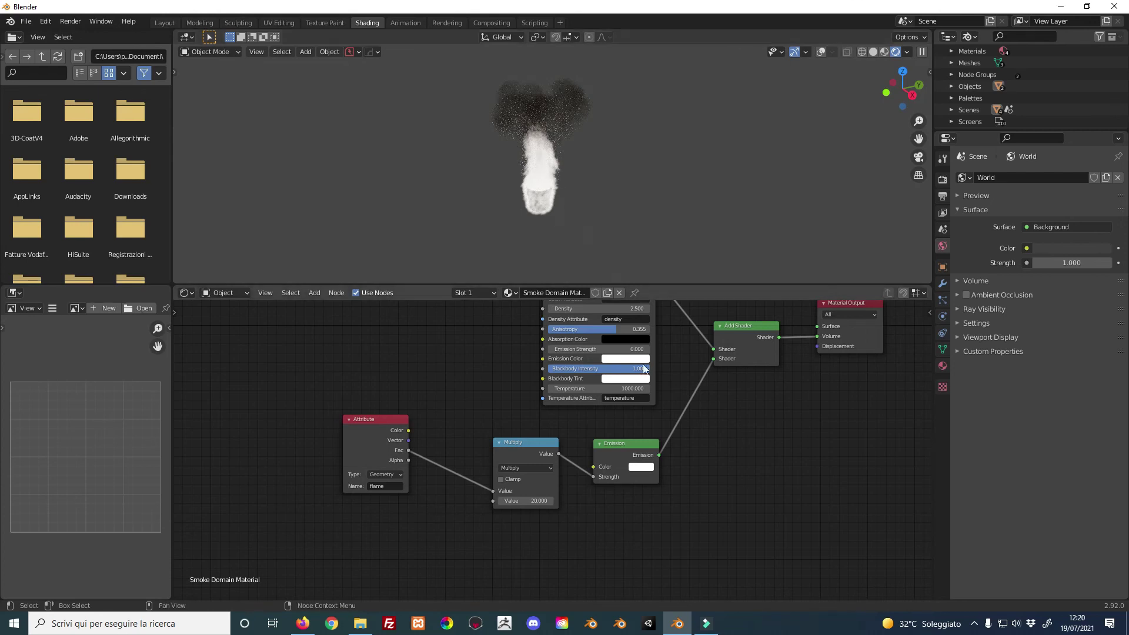
Tint the Emission colour pinkish red and move the Attribute and Multiply nodes lower left
{"action": "left_click", "coordinate": [645, 468]}
{"action": "left_click_drag", "start_coordinate": [671, 365], "coordinate": [662, 390]}
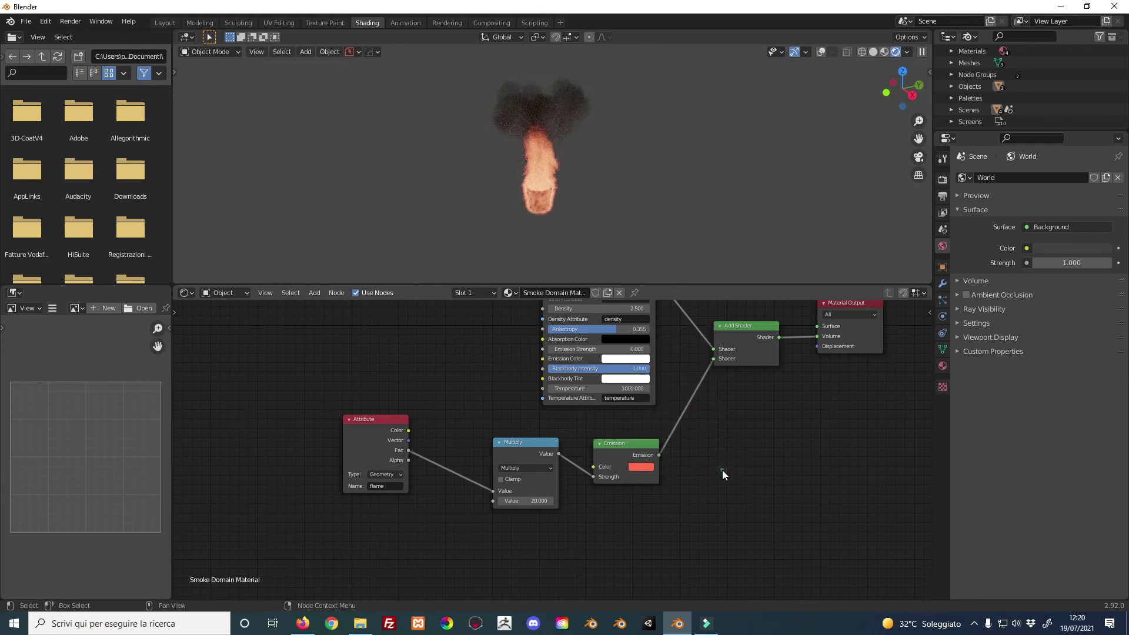
{"action": "scroll", "coordinate": [506, 398], "scroll_direction": "down", "scroll_amount": 1}
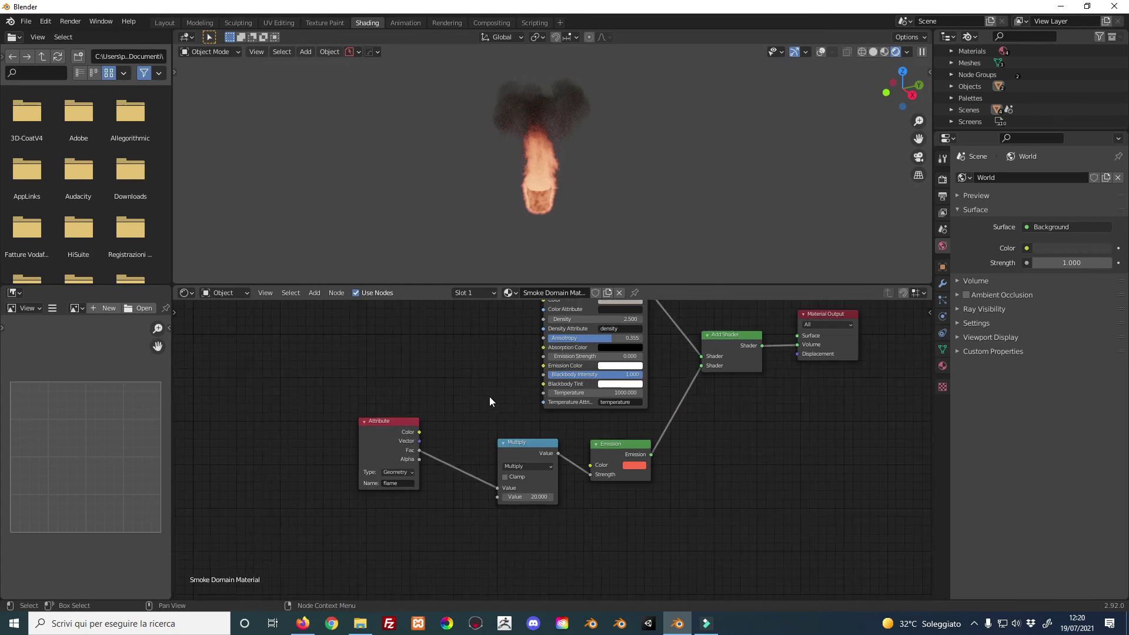
{"action": "middle_click_drag", "start_coordinate": [489, 396], "coordinate": [513, 401]}
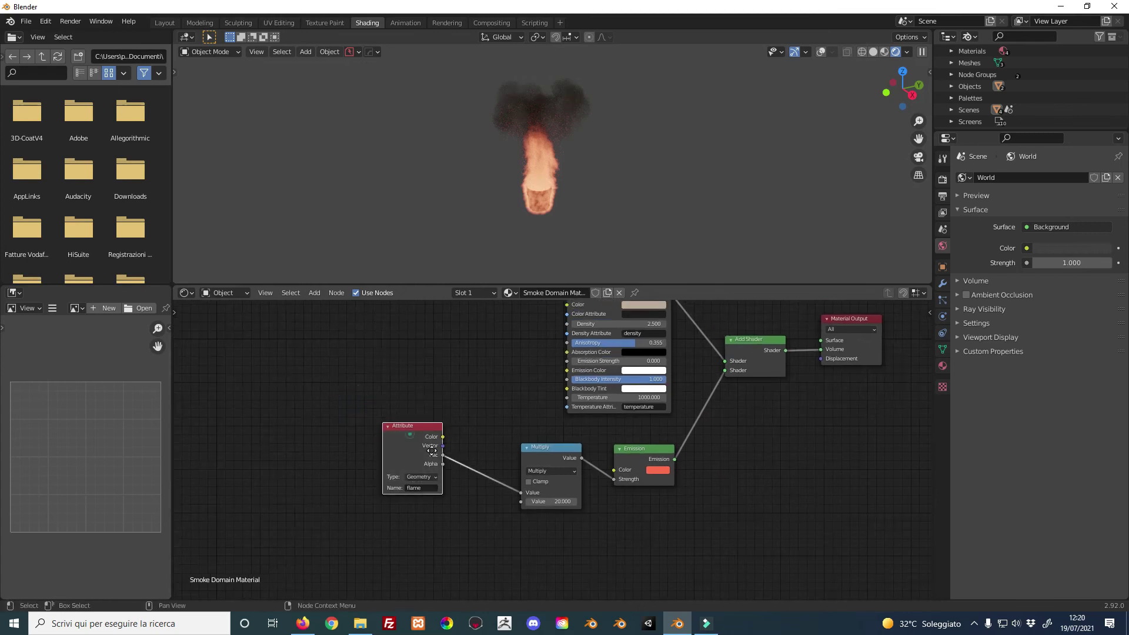
{"action": "left_click_drag", "start_coordinate": [431, 450], "coordinate": [476, 477]}
{"action": "left_click_drag", "start_coordinate": [378, 414], "coordinate": [549, 518]}
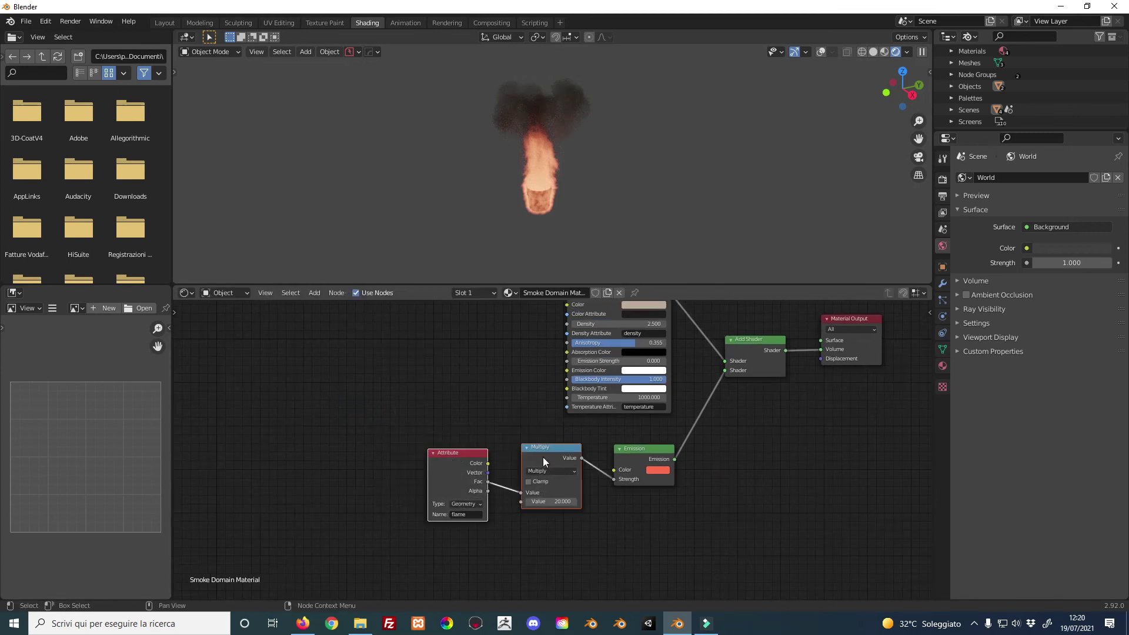
{"action": "left_click_drag", "start_coordinate": [542, 457], "coordinate": [527, 485]}
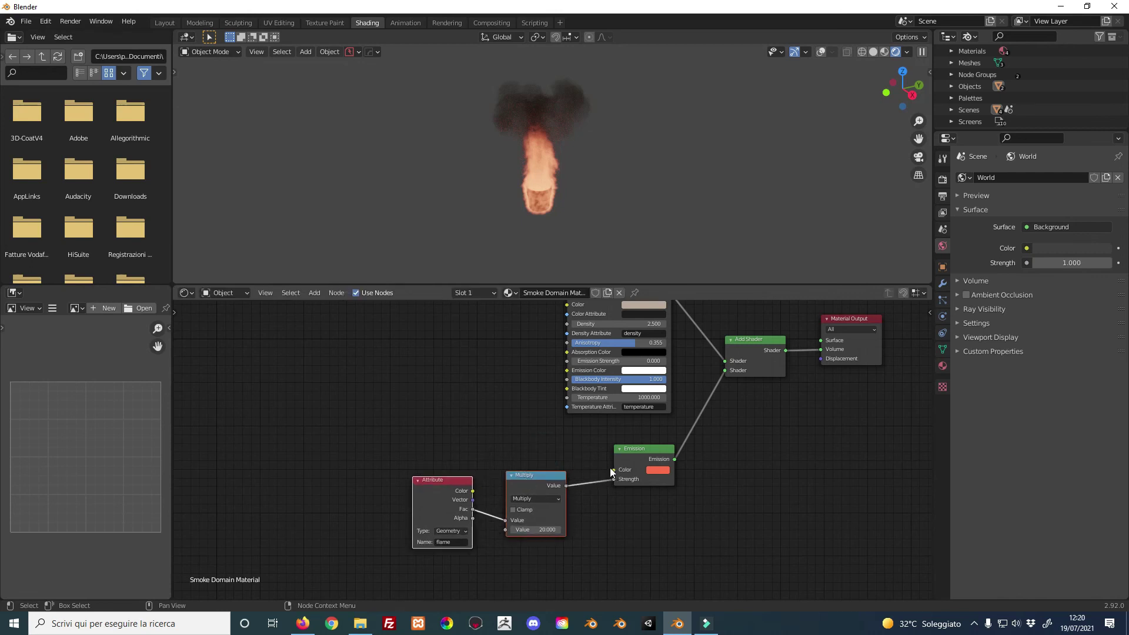
{"action": "key", "text": "shift+a"}
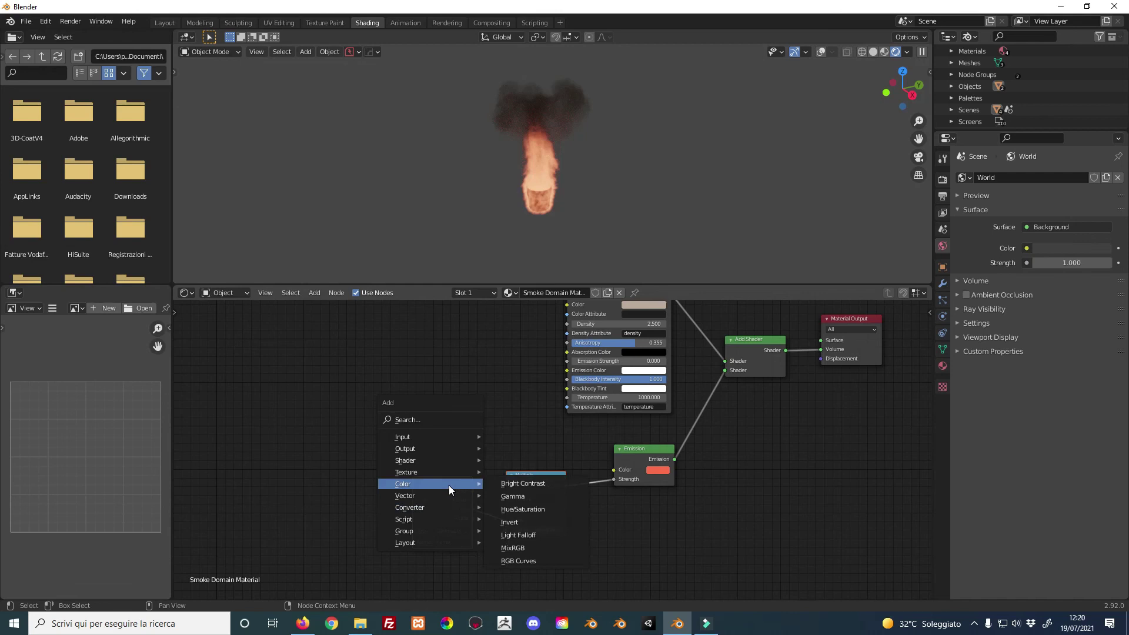
{"action": "mouse_move", "coordinate": [430, 507]}
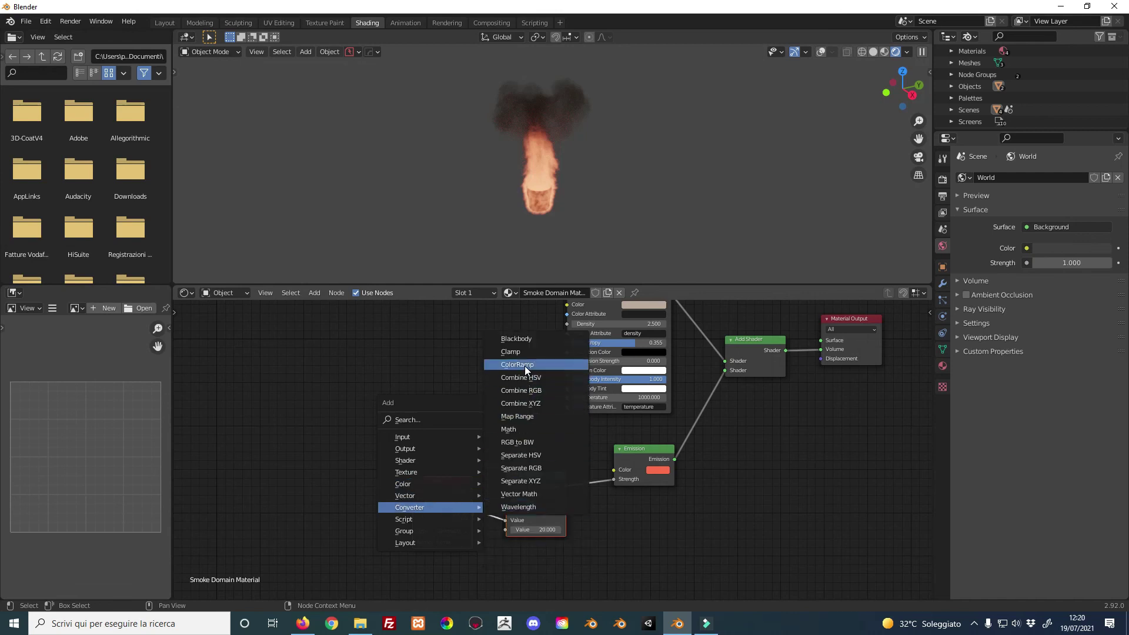
Add a ColorRamp feeding the Emission Color and adjust its dark stop
{"action": "left_click", "coordinate": [525, 365]}
{"action": "left_click", "coordinate": [407, 370]}
{"action": "left_click_drag", "start_coordinate": [511, 384], "coordinate": [614, 470]}
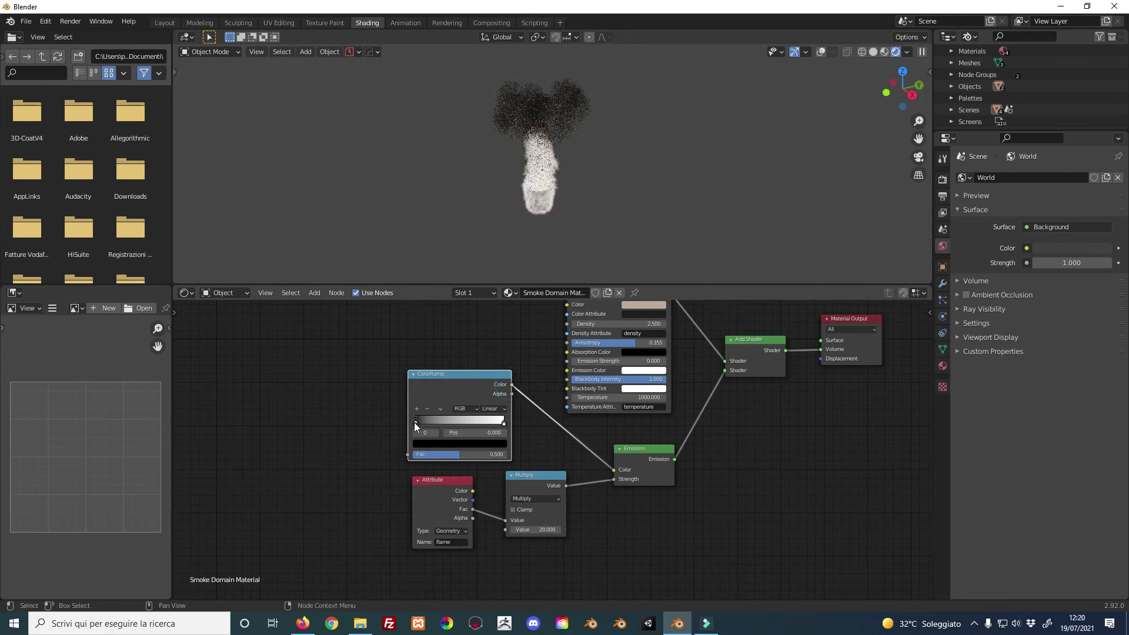
{"action": "left_click", "coordinate": [442, 442]}
{"action": "left_click_drag", "start_coordinate": [449, 364], "coordinate": [446, 369]}
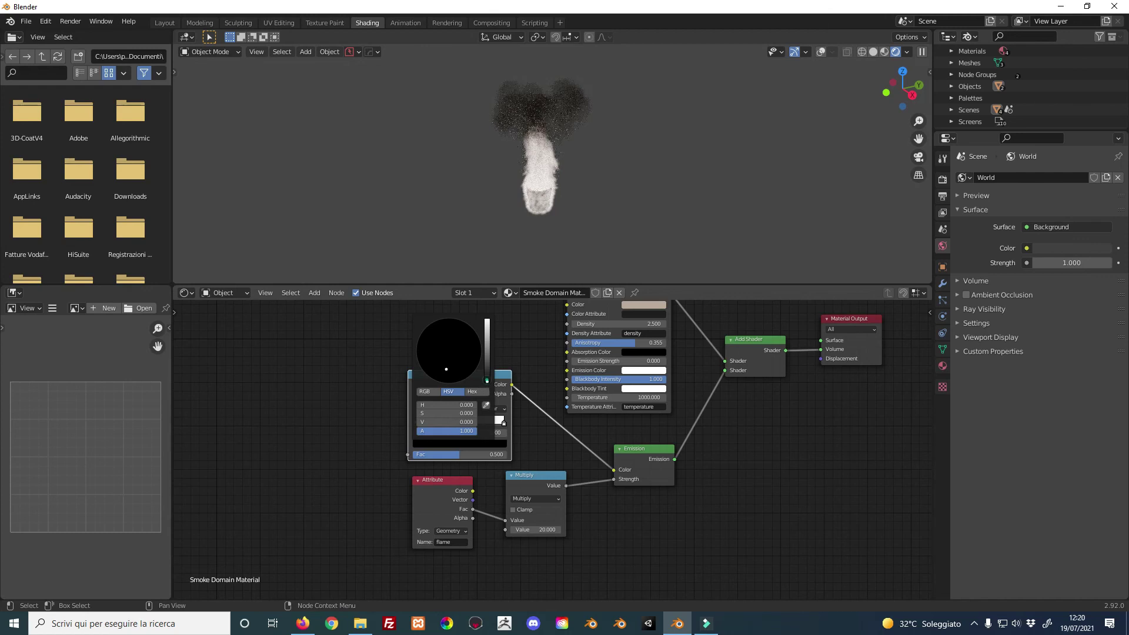
{"action": "left_click", "coordinate": [393, 355]}
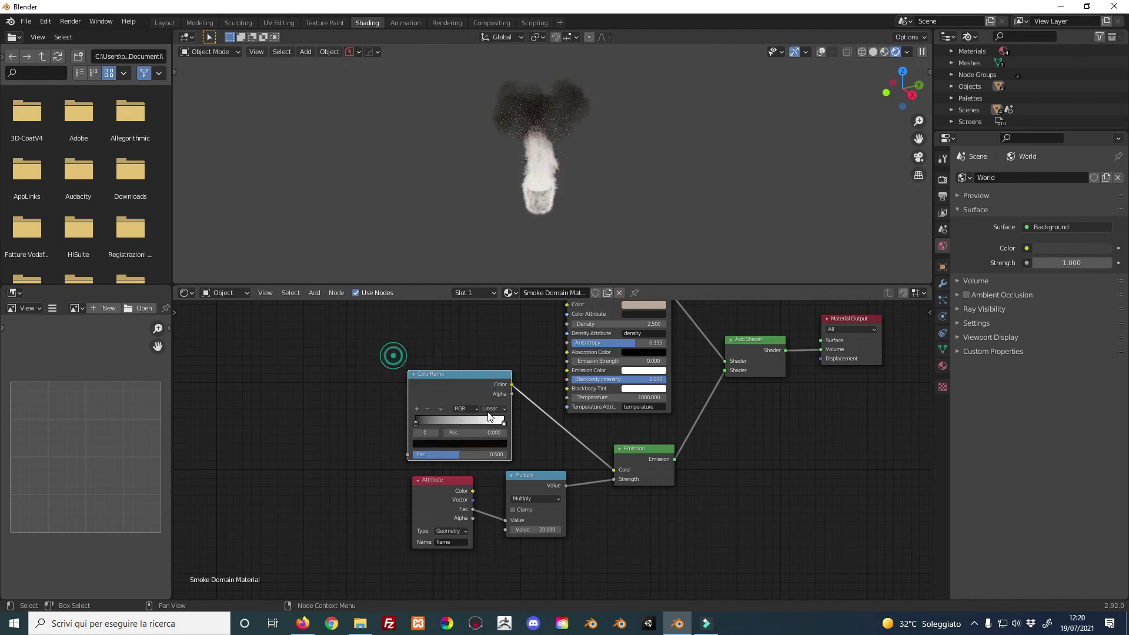
Make the right ramp stop pale peach and add a red middle stop at 0.5
{"action": "left_click", "coordinate": [503, 422]}
{"action": "left_click", "coordinate": [475, 445]}
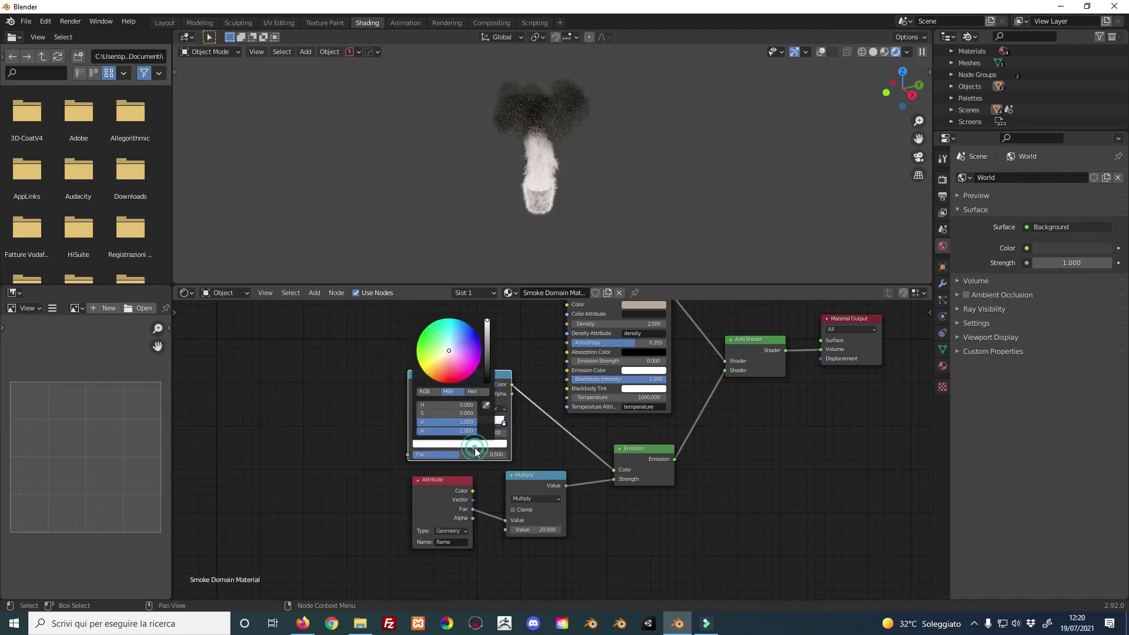
{"action": "left_click_drag", "start_coordinate": [450, 367], "coordinate": [445, 357]}
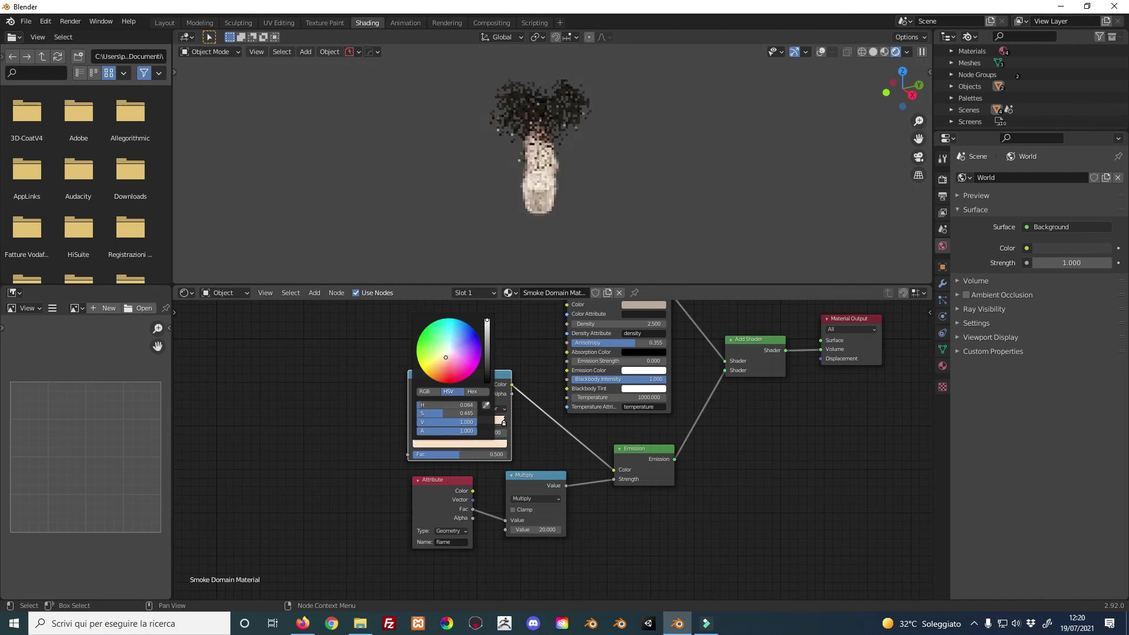
{"action": "left_click", "coordinate": [416, 408]}
{"action": "left_click", "coordinate": [461, 424]}
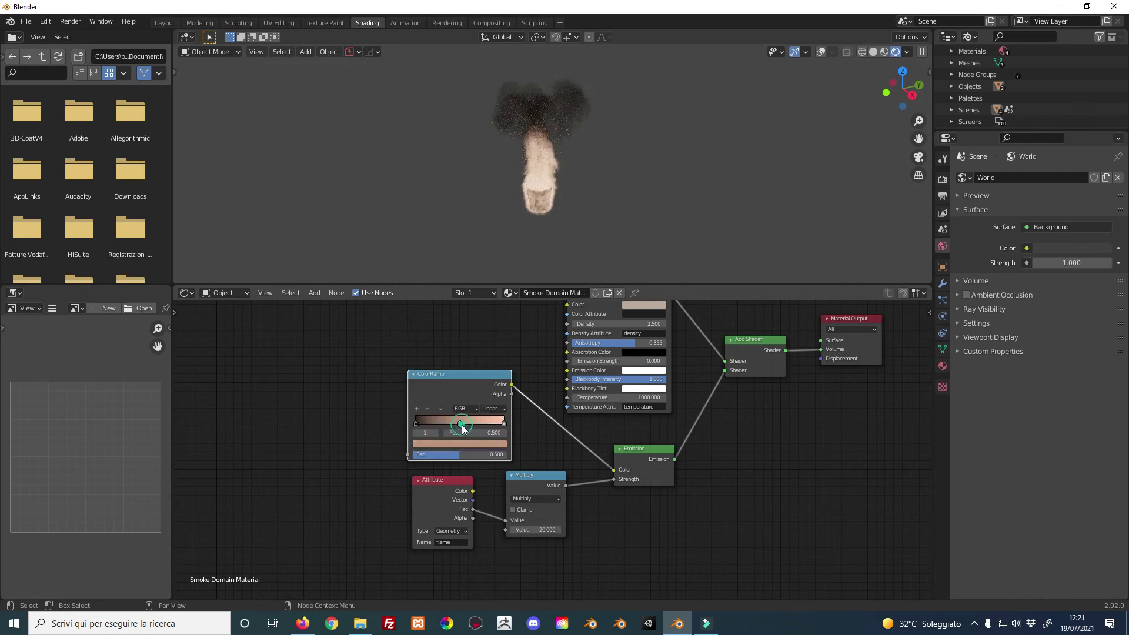
{"action": "left_click", "coordinate": [459, 444]}
{"action": "left_click_drag", "start_coordinate": [443, 365], "coordinate": [443, 376]}
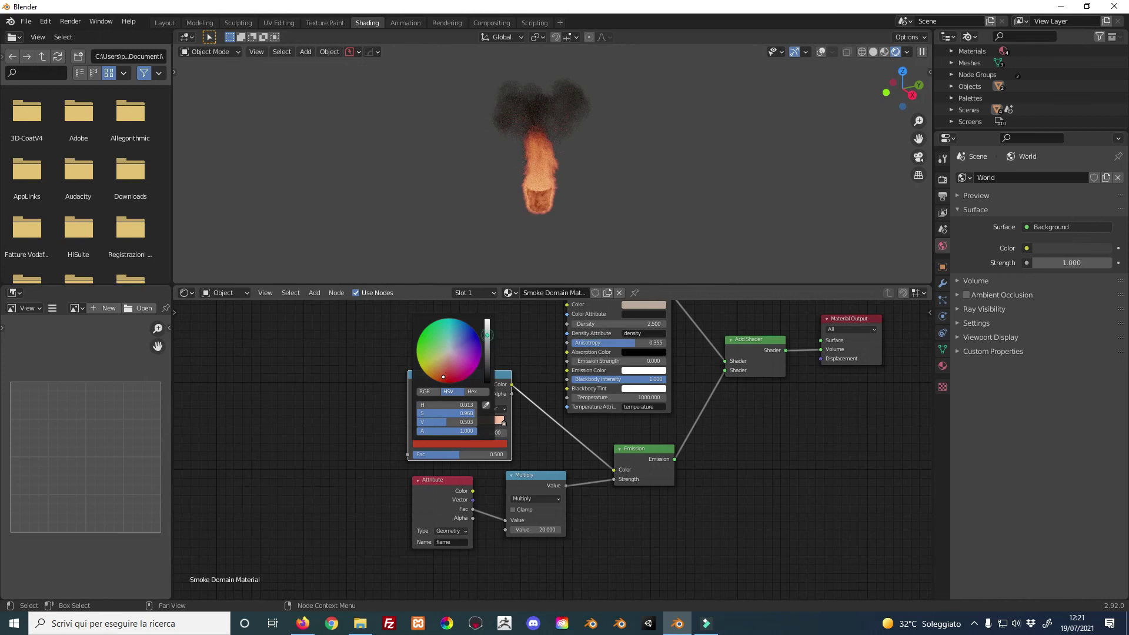
{"action": "left_click_drag", "start_coordinate": [487, 335], "coordinate": [487, 328]}
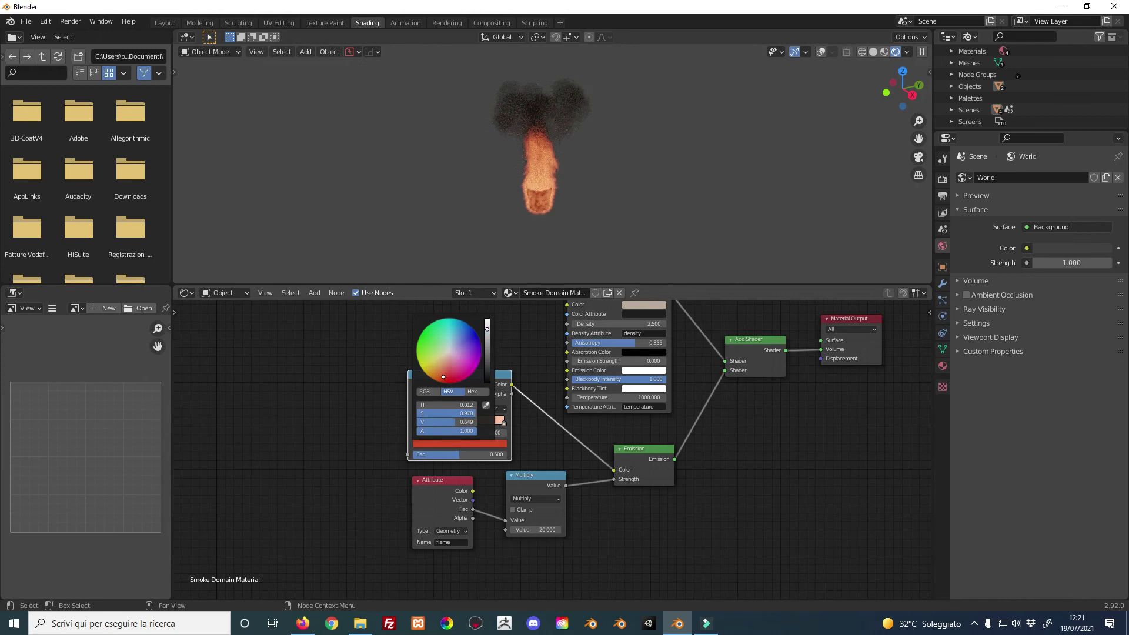
{"action": "left_click", "coordinate": [504, 330]}
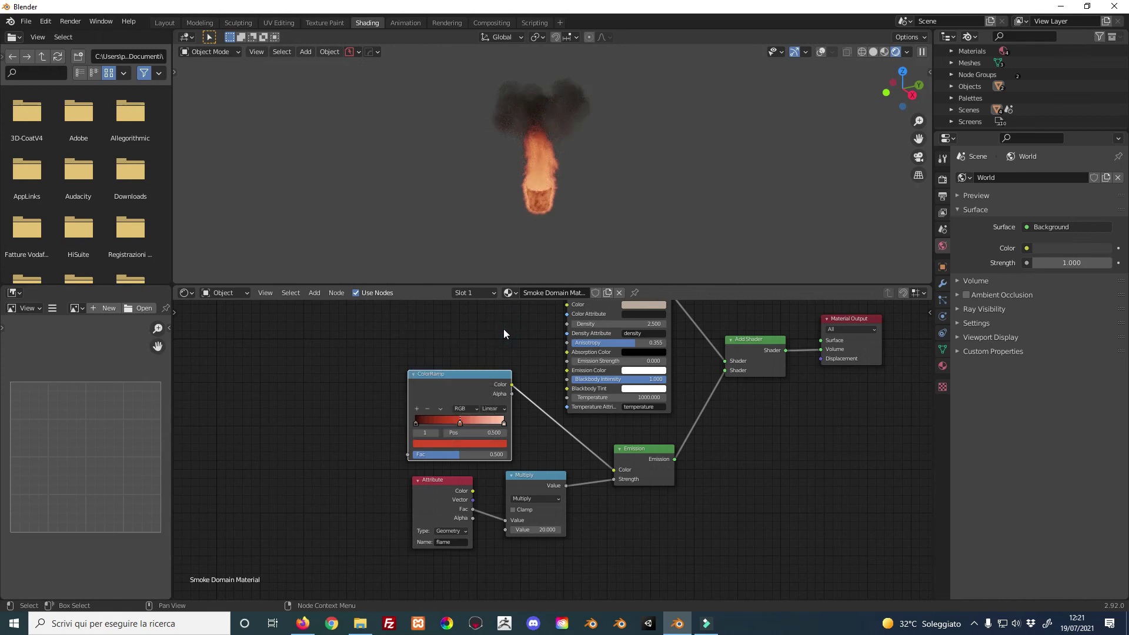